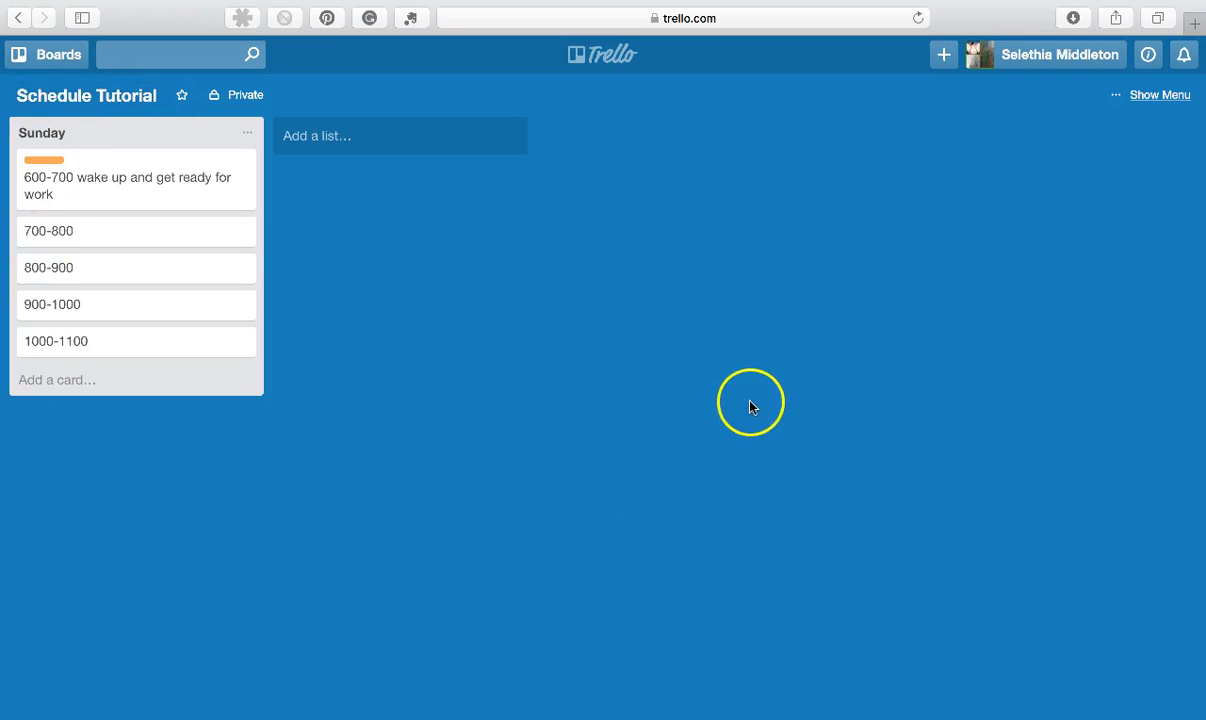
- Try the red and purple board backgrounds and restore the blue one
{"action": "left_click", "coordinate": [1165, 97]}
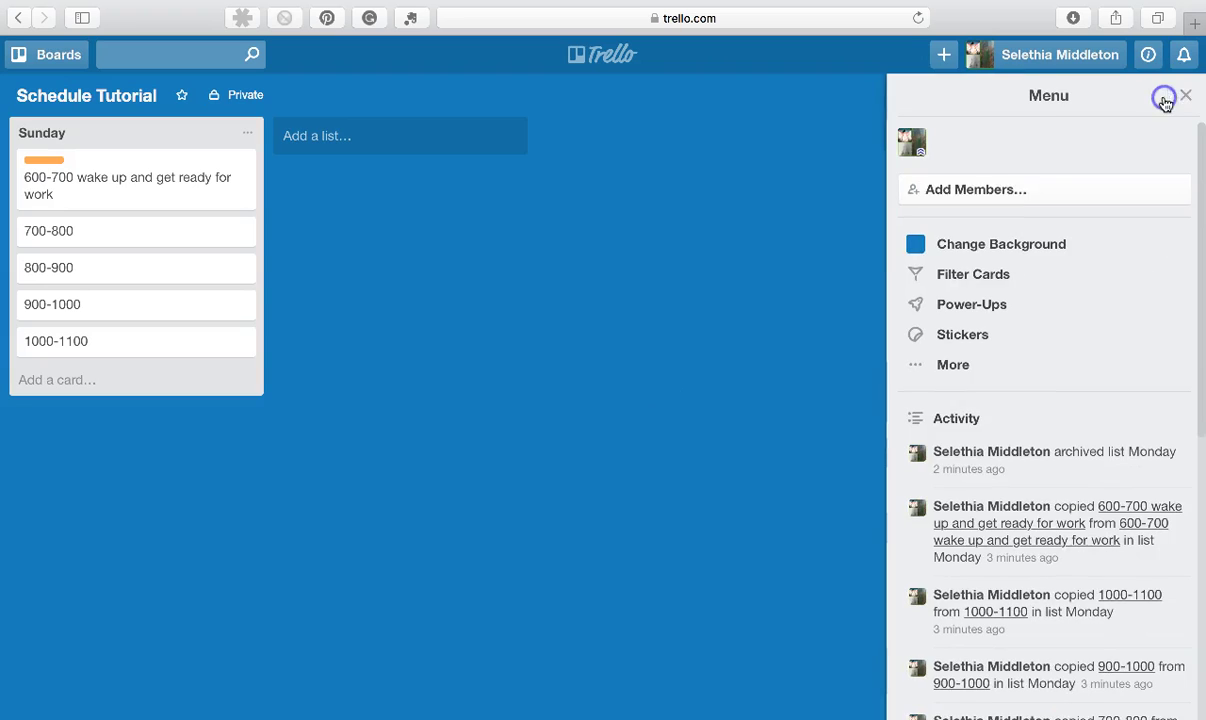
{"action": "left_click", "coordinate": [968, 248]}
{"action": "left_click", "coordinate": [943, 212]}
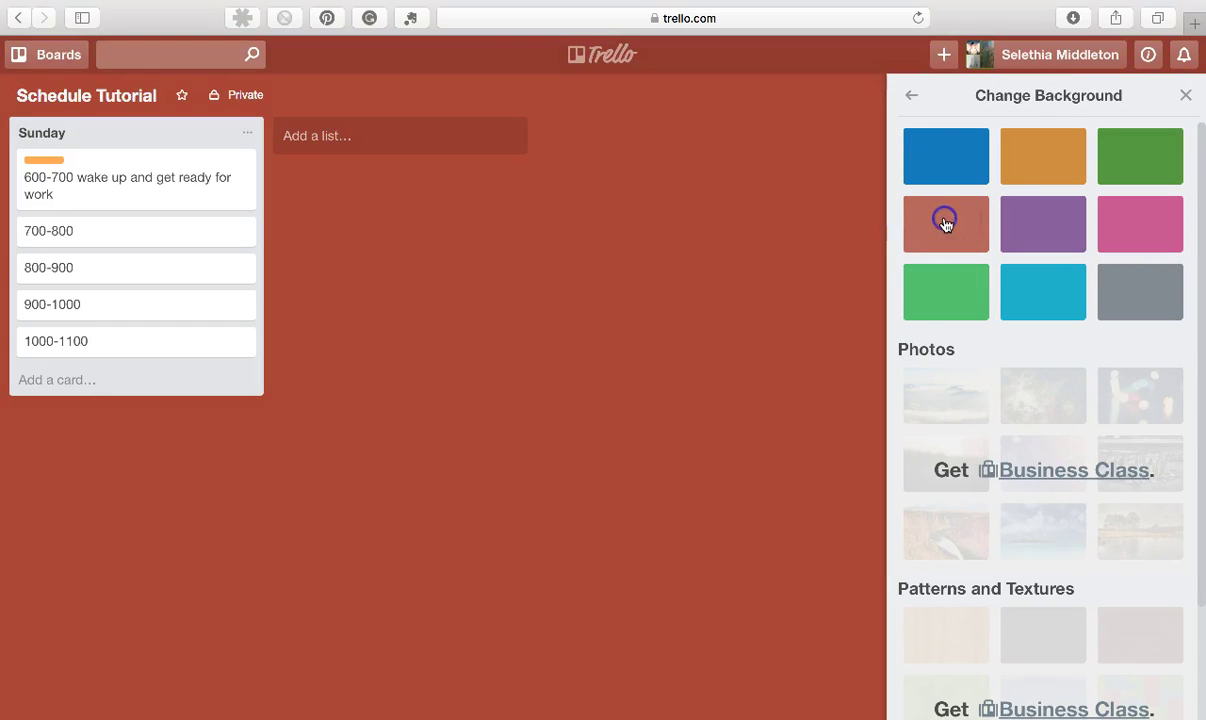
{"action": "left_click", "coordinate": [1068, 227]}
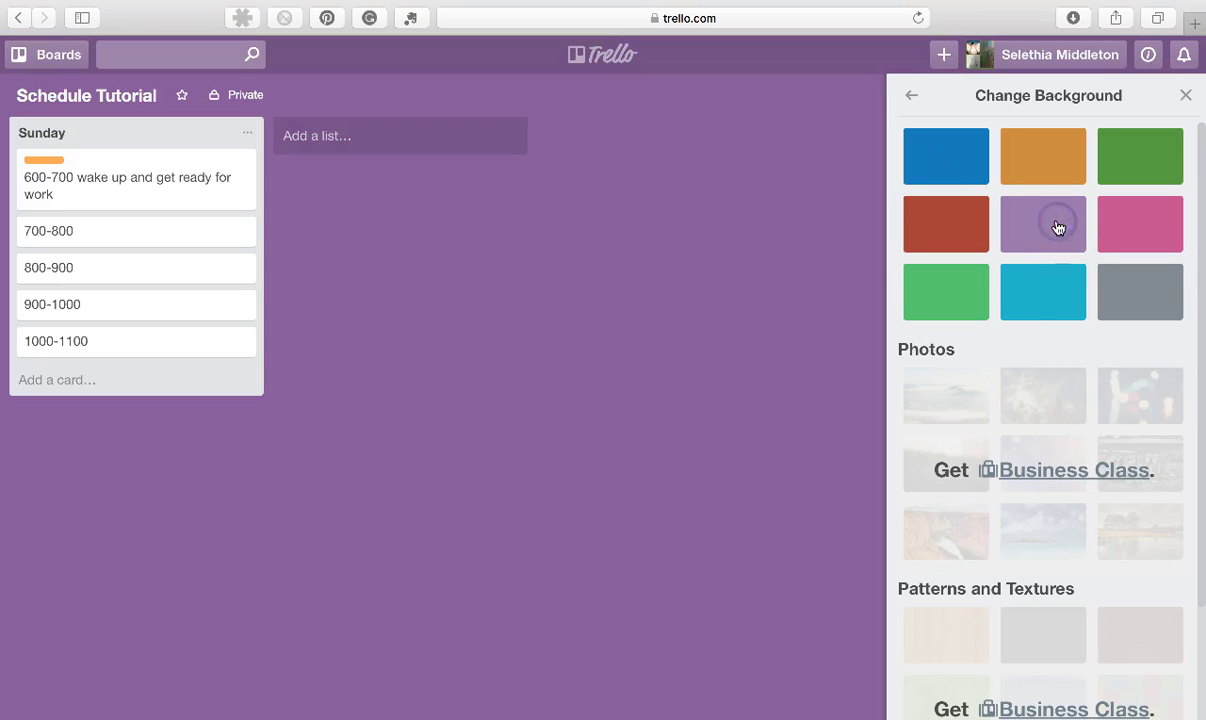
{"action": "left_click", "coordinate": [940, 160]}
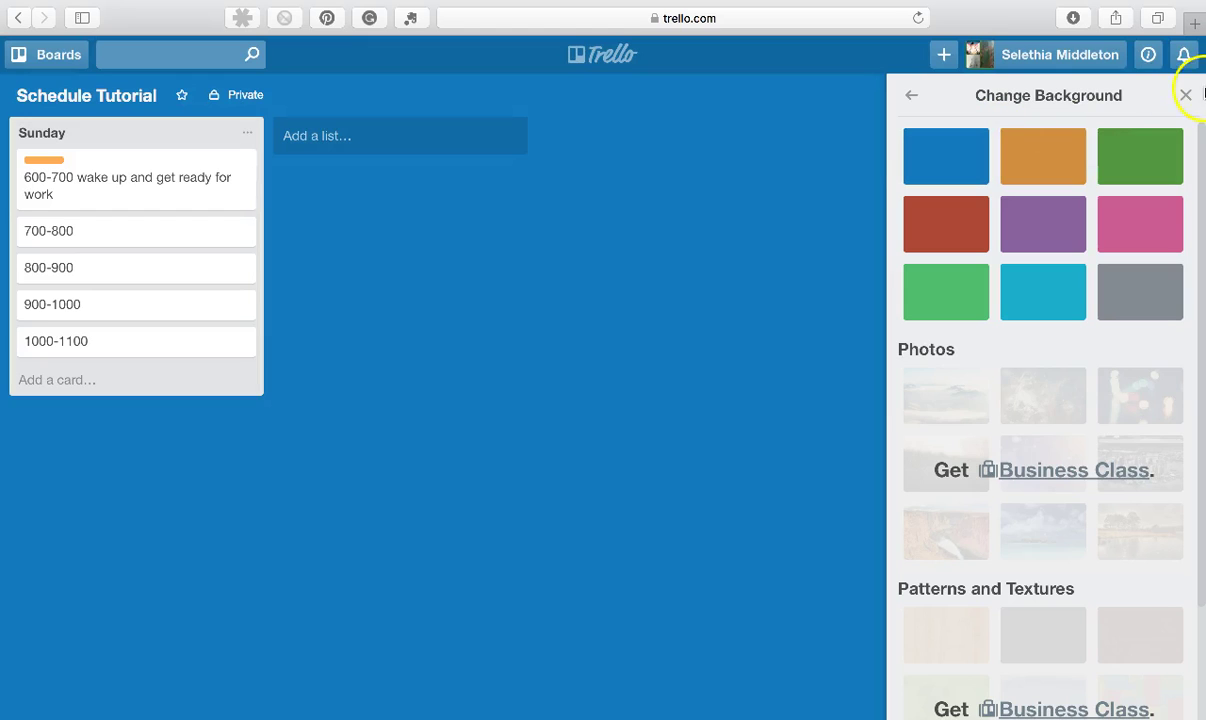
{"action": "left_click", "coordinate": [1185, 95]}
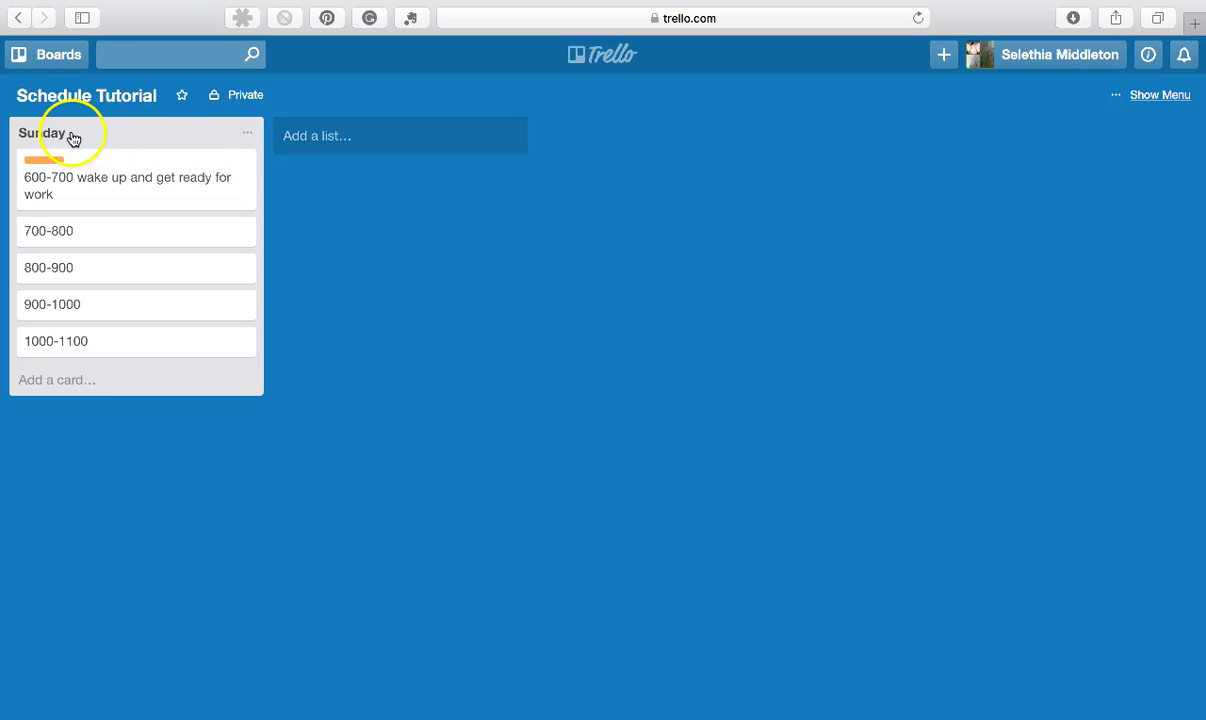
- Start adding a new list beside Sunday and dismiss it unnamed
{"action": "left_click", "coordinate": [300, 137]}
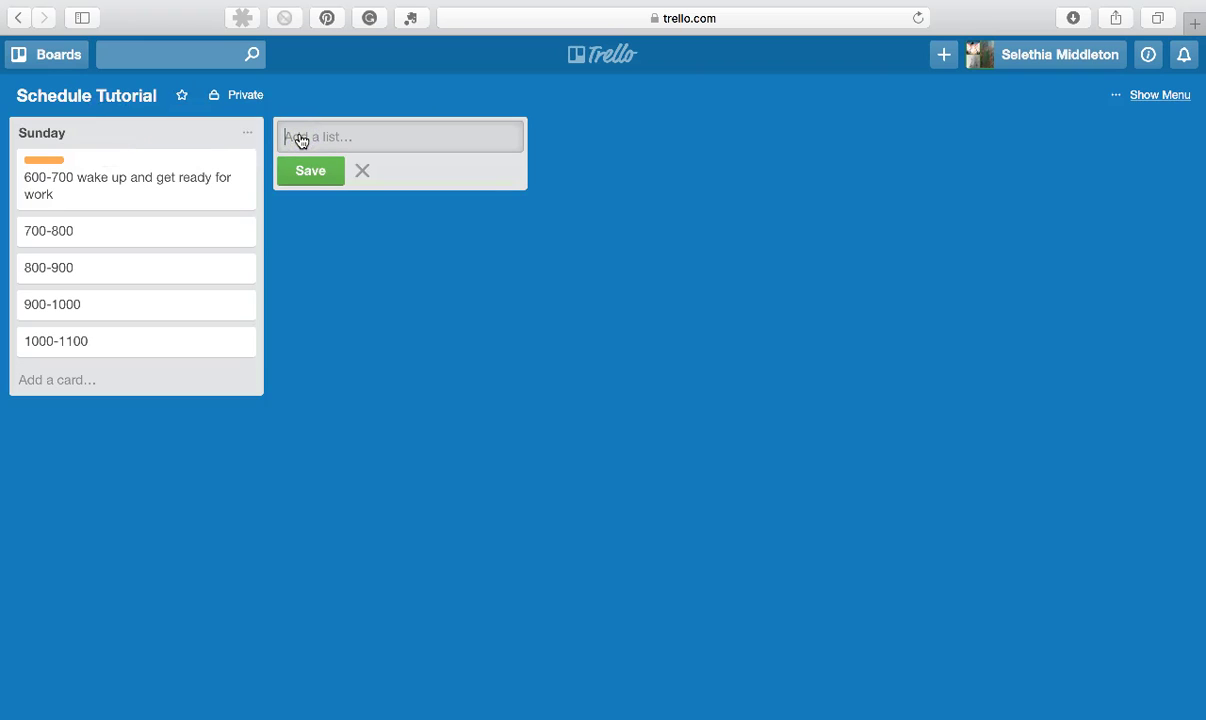
{"action": "left_click", "coordinate": [362, 172]}
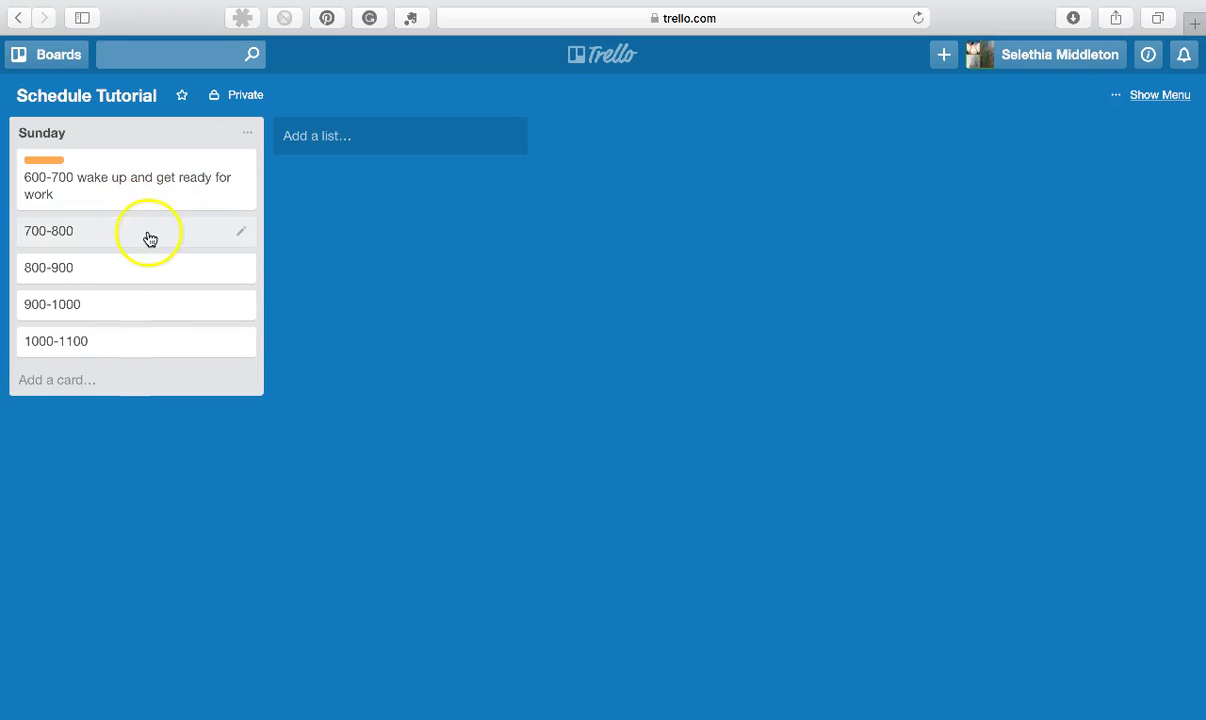
- Add a card titled "1100-1200 Eat Lunch" to the Sunday list
{"action": "left_click", "coordinate": [70, 384]}
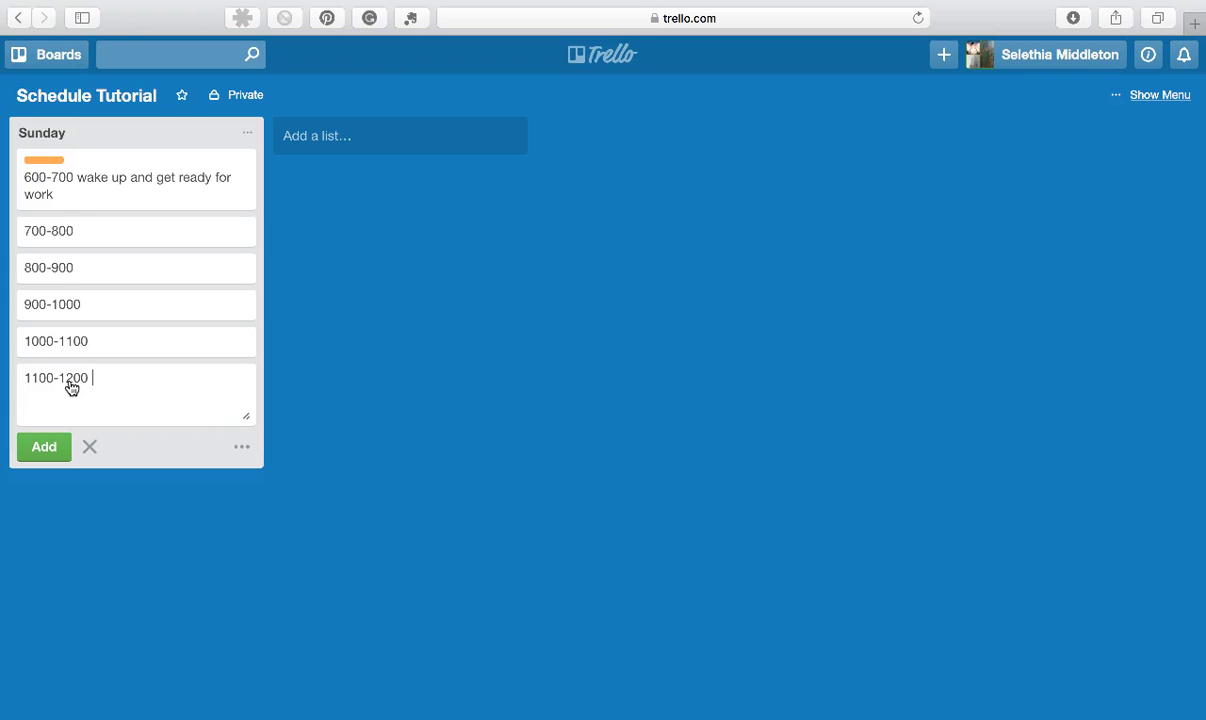
{"action": "type", "text": "Lunch"}
{"action": "left_click", "coordinate": [40, 447]}
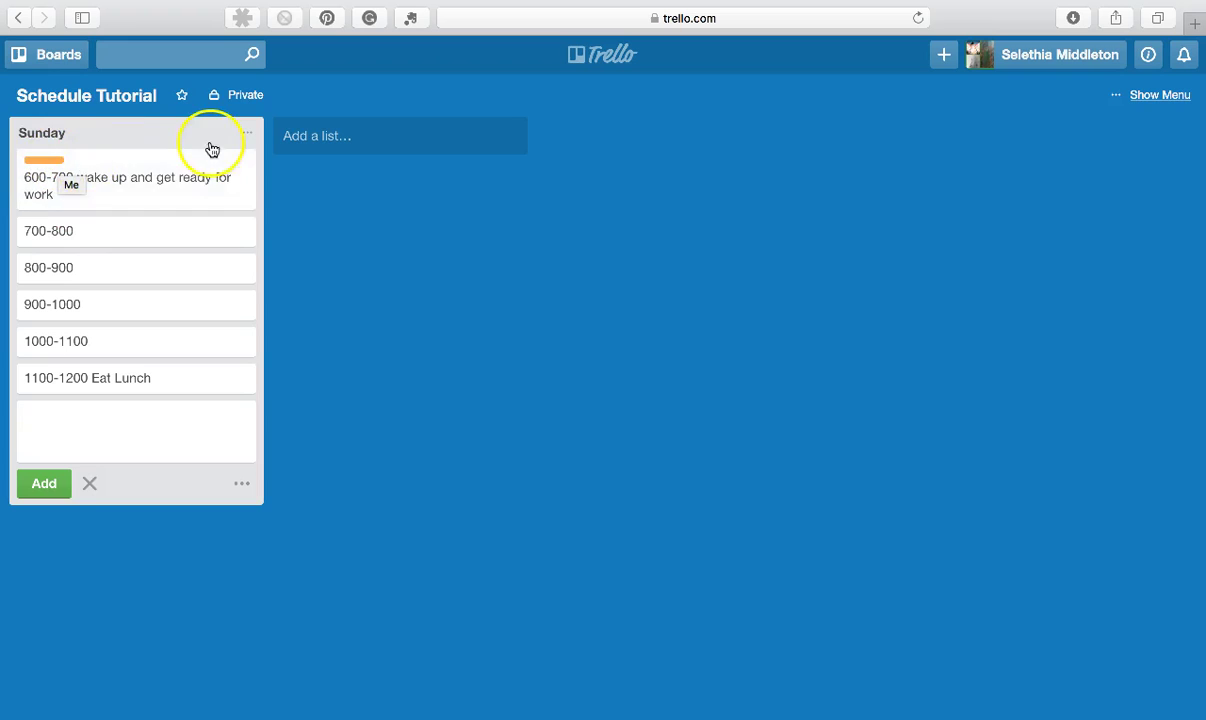
- Examine the labels available for the "600-700 wake up and get ready for work" card in the Sunday list
{"action": "left_click", "coordinate": [238, 160]}
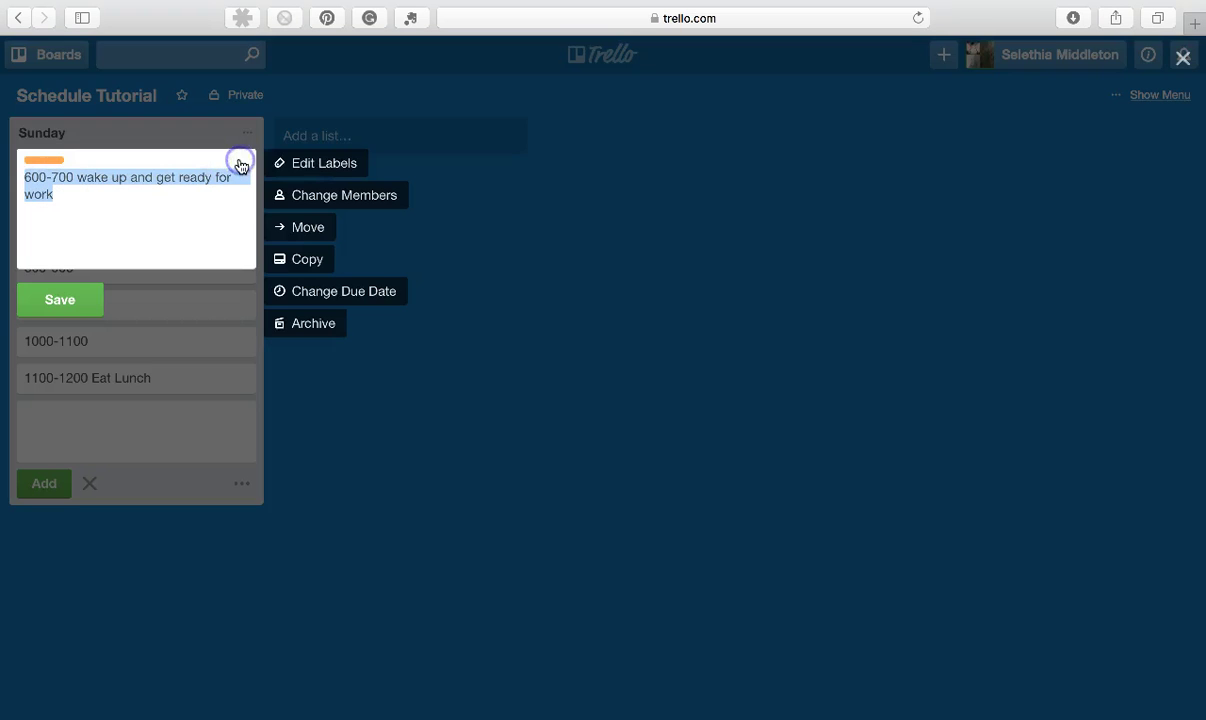
{"action": "left_click", "coordinate": [315, 164]}
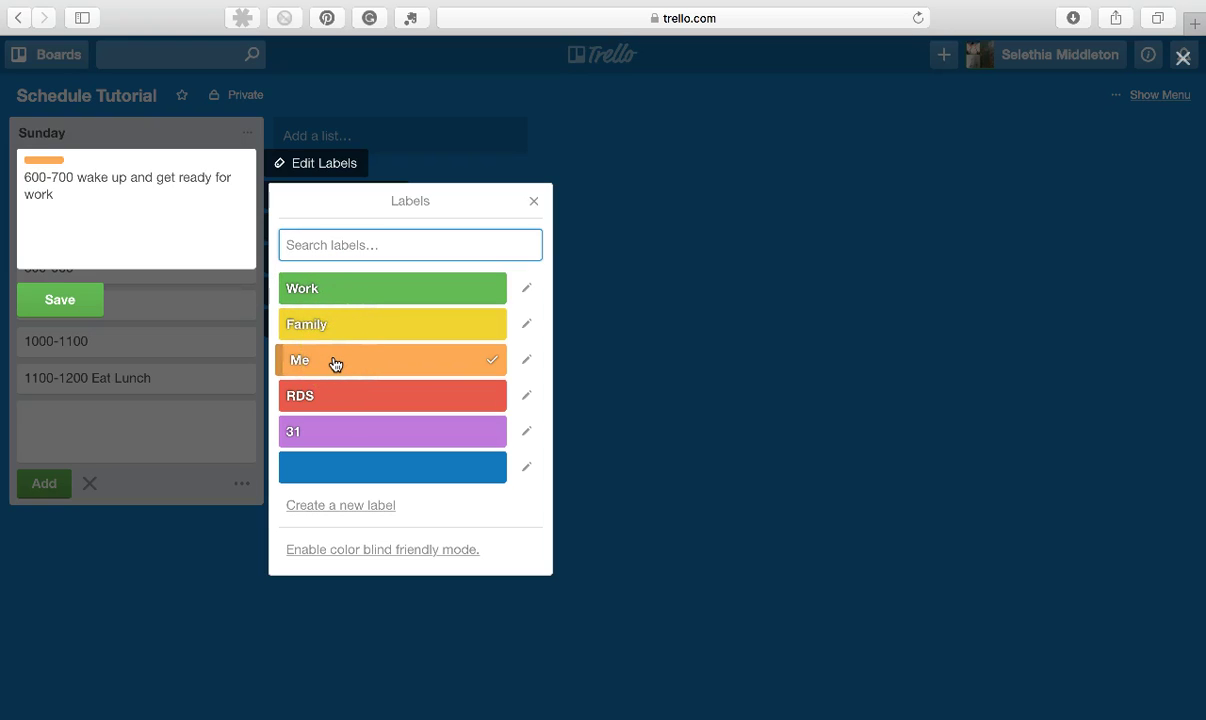
{"action": "left_click", "coordinate": [328, 398]}
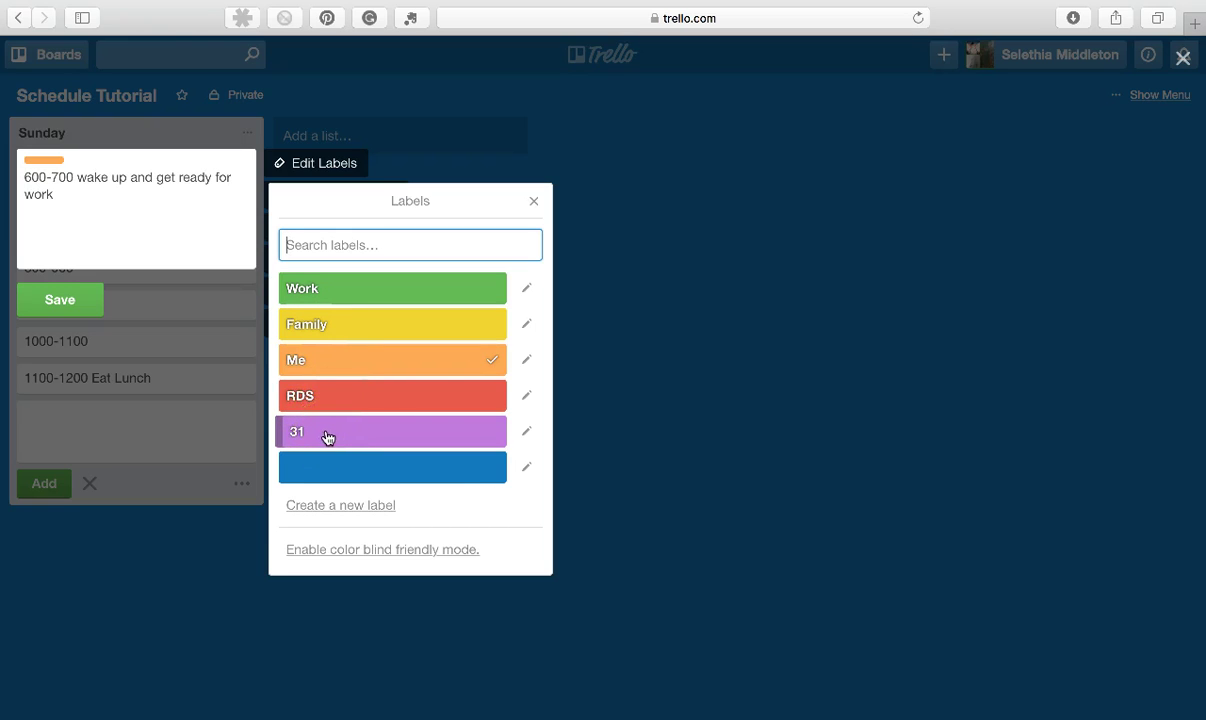
{"action": "left_click", "coordinate": [335, 460]}
{"action": "left_click", "coordinate": [534, 201]}
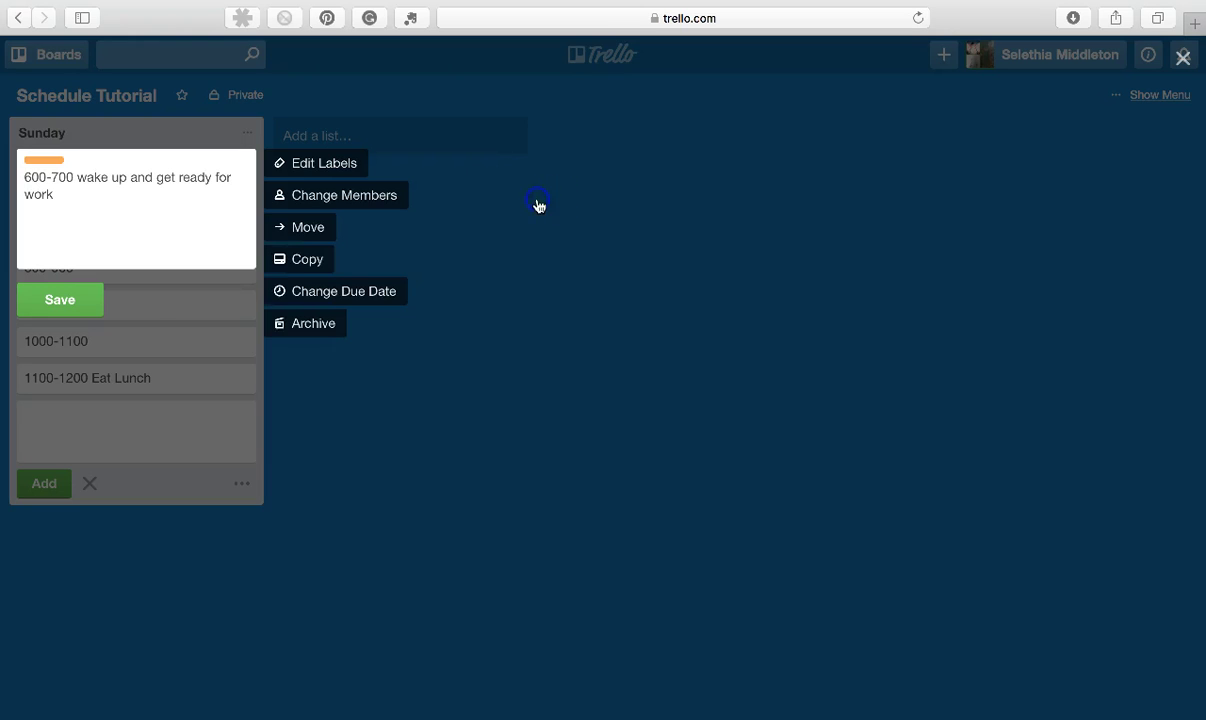
{"action": "left_click", "coordinate": [92, 300]}
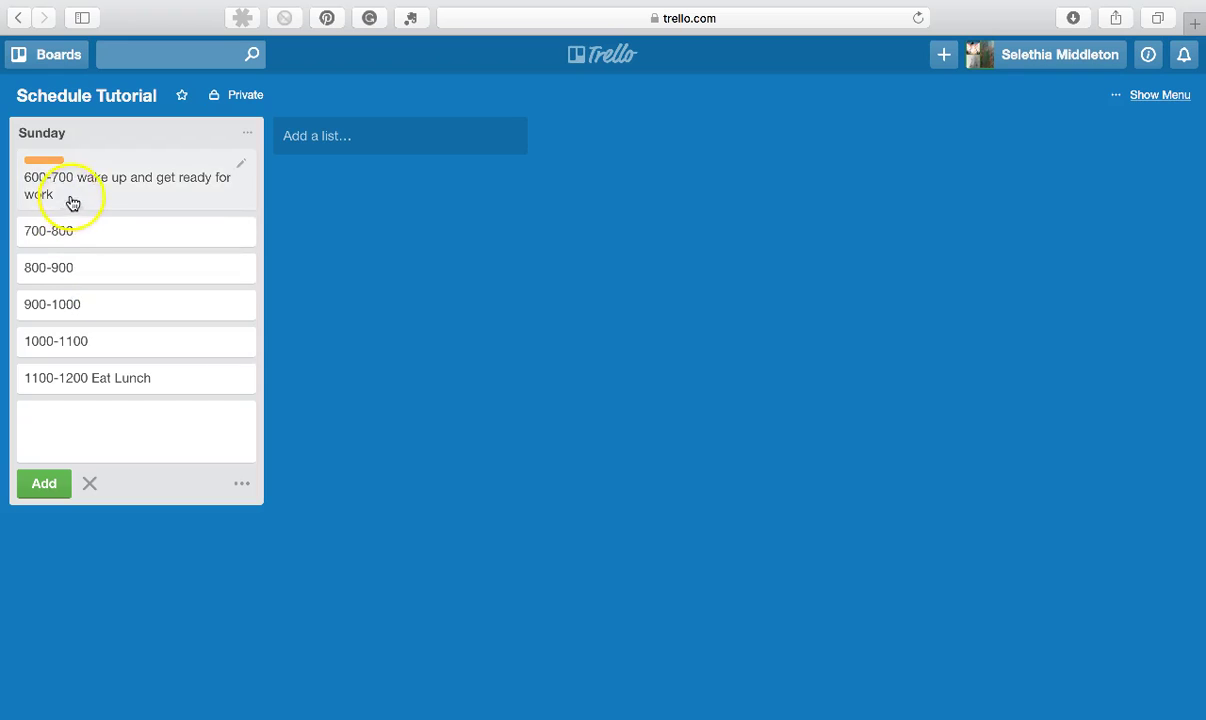
- Retitle Sunday's 700-800 card "700-800 At work" and assign it the green Work label
{"action": "left_click", "coordinate": [239, 231]}
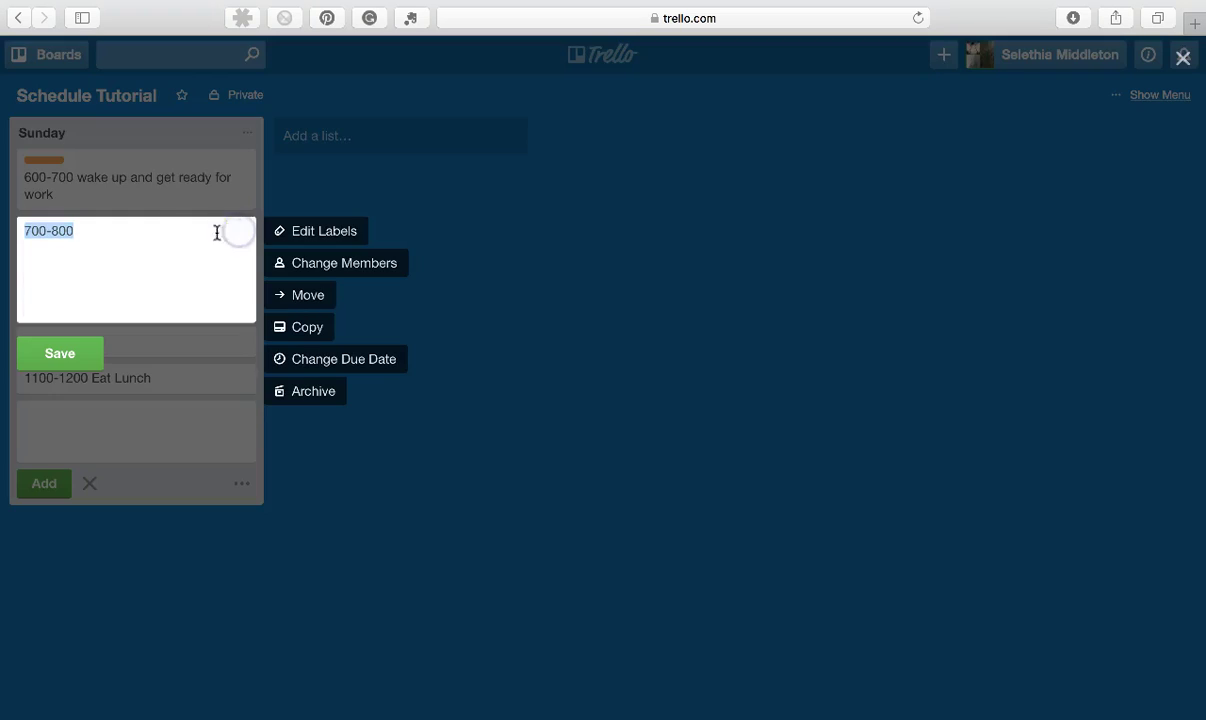
{"action": "left_click", "coordinate": [155, 227]}
{"action": "type", "text": "A"}
{"action": "type", "text": "t wrok"}
{"action": "key", "text": "BackSpace"}
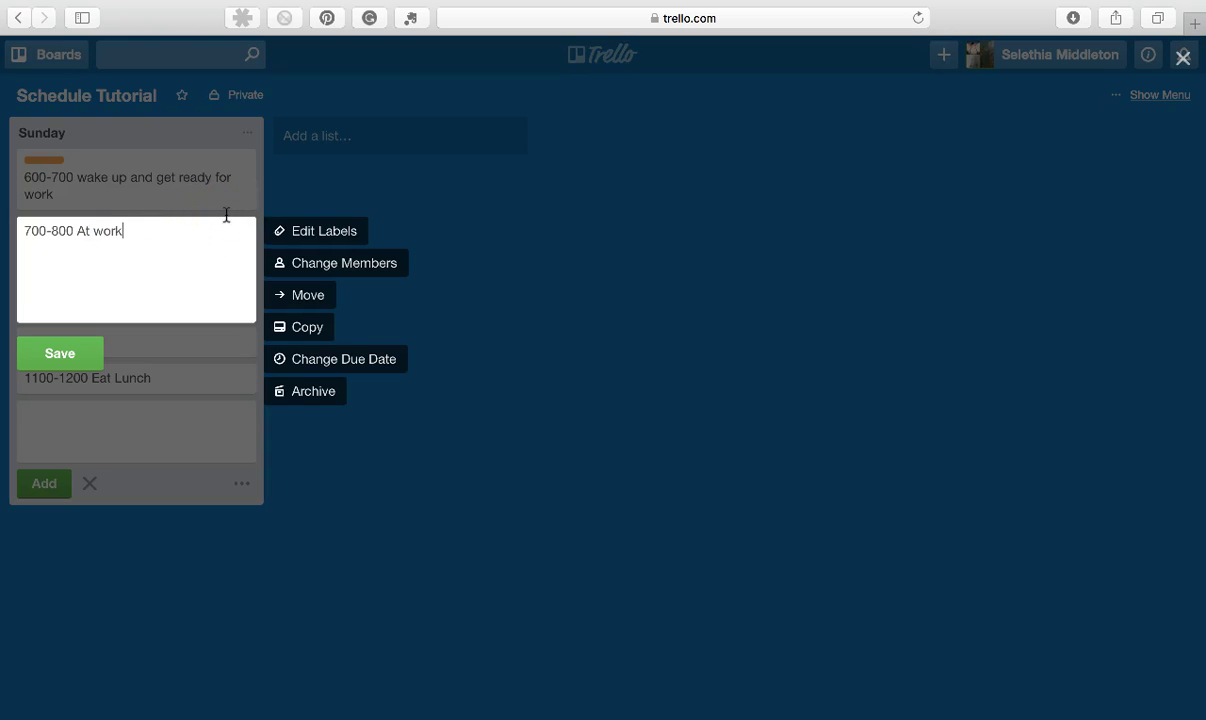
{"action": "left_click", "coordinate": [326, 234]}
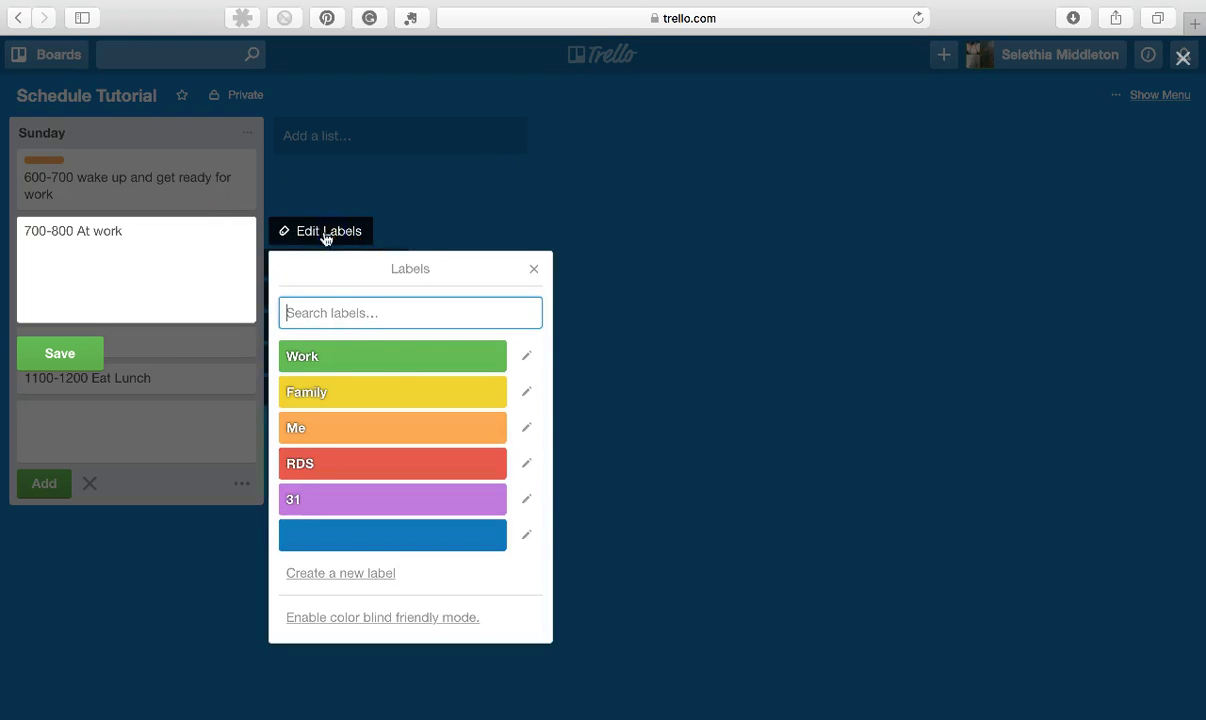
{"action": "left_click", "coordinate": [361, 362]}
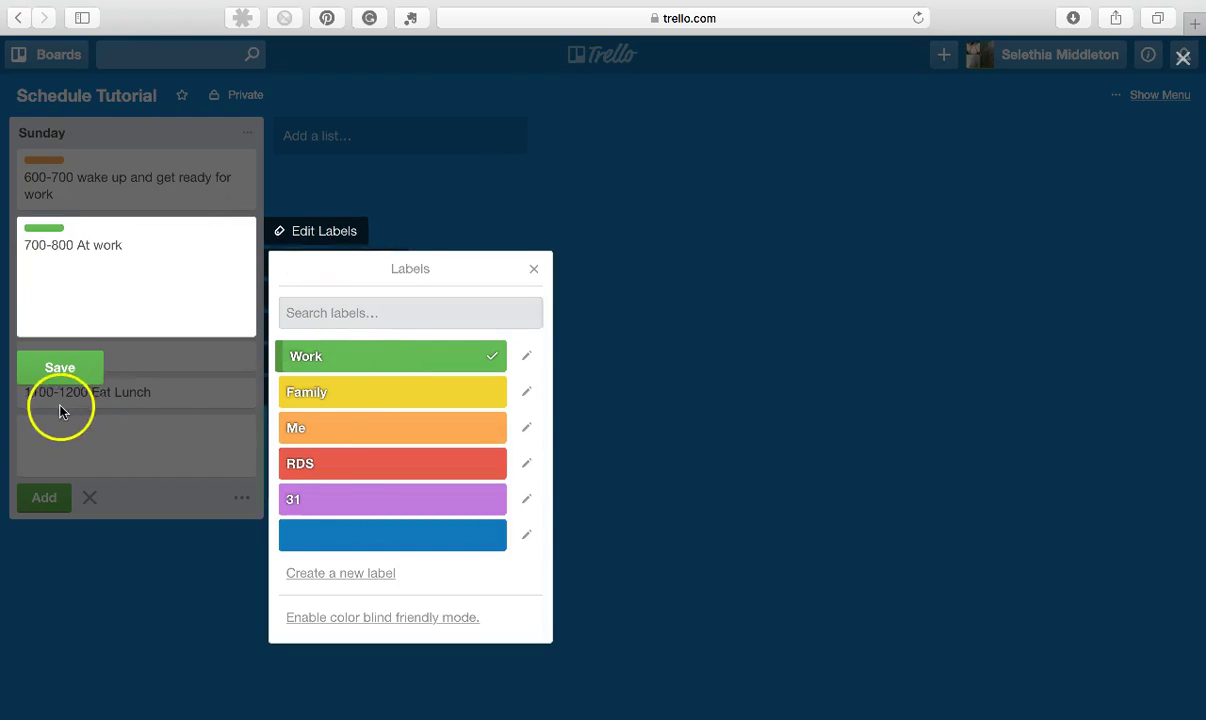
{"action": "left_click", "coordinate": [70, 372]}
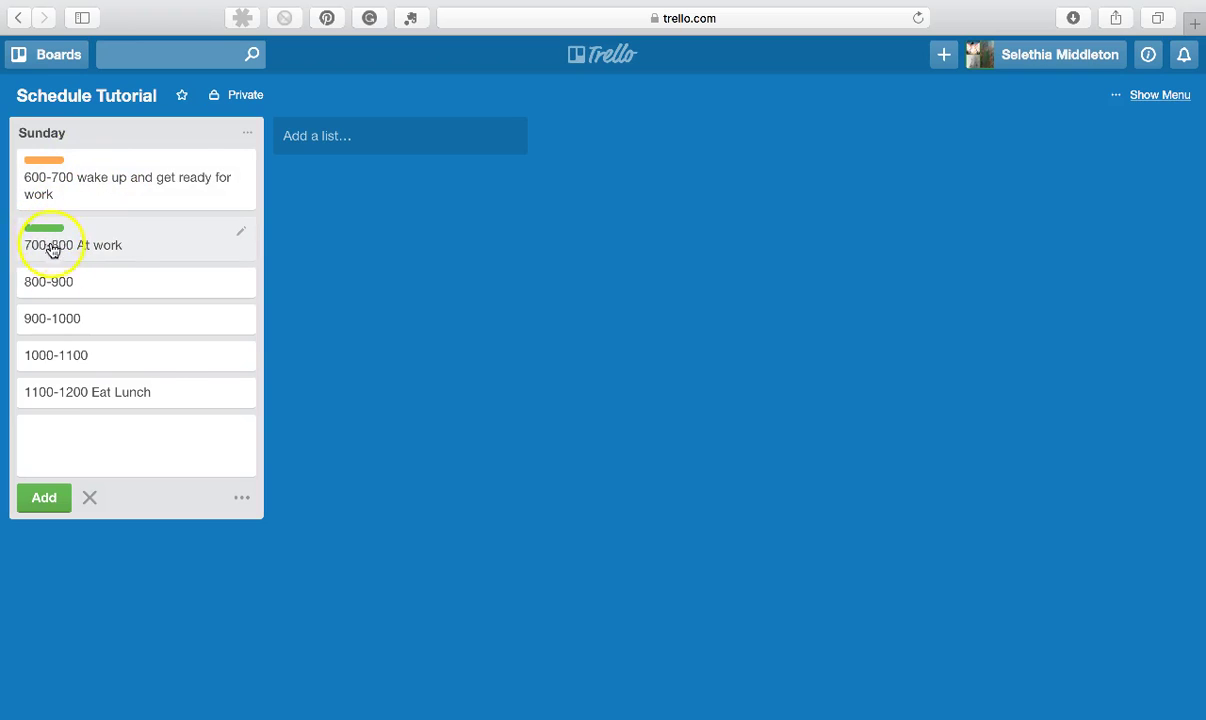
- Add a card titled "1800-1900 Eating Dinner" to the Sunday list
{"action": "left_click", "coordinate": [135, 427]}
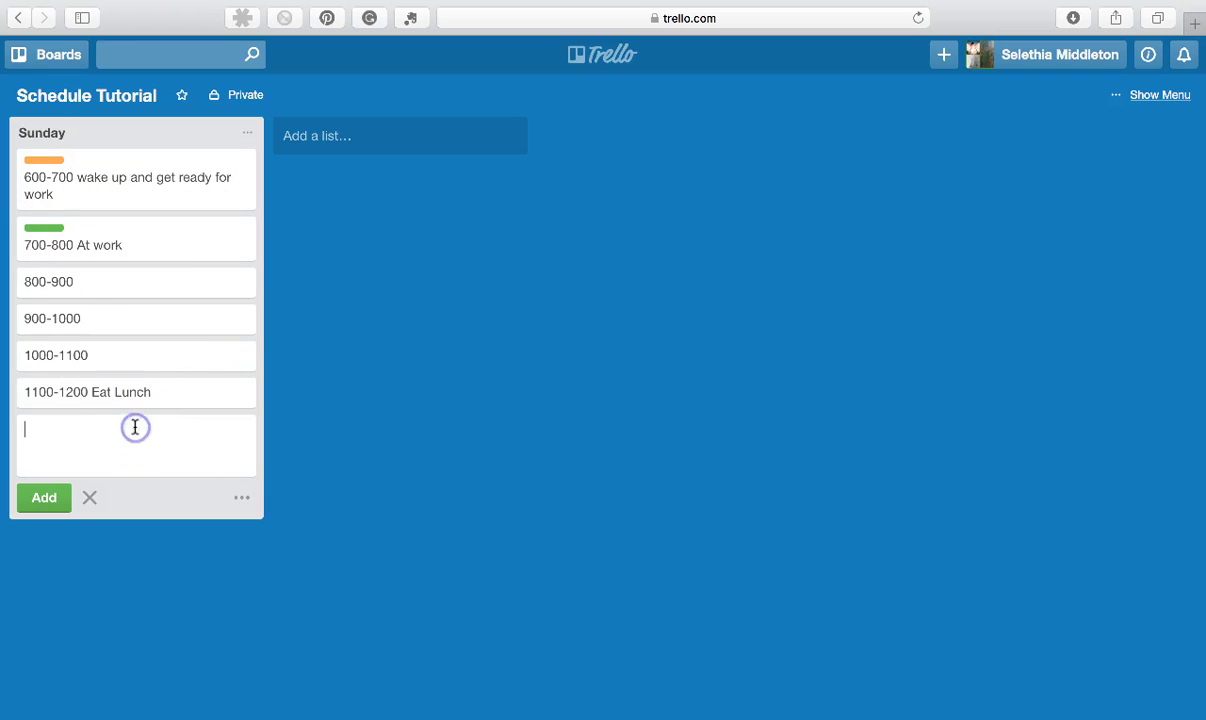
{"action": "type", "text": "1800-1900 Eatin"}
{"action": "type", "text": "g Dinner"}
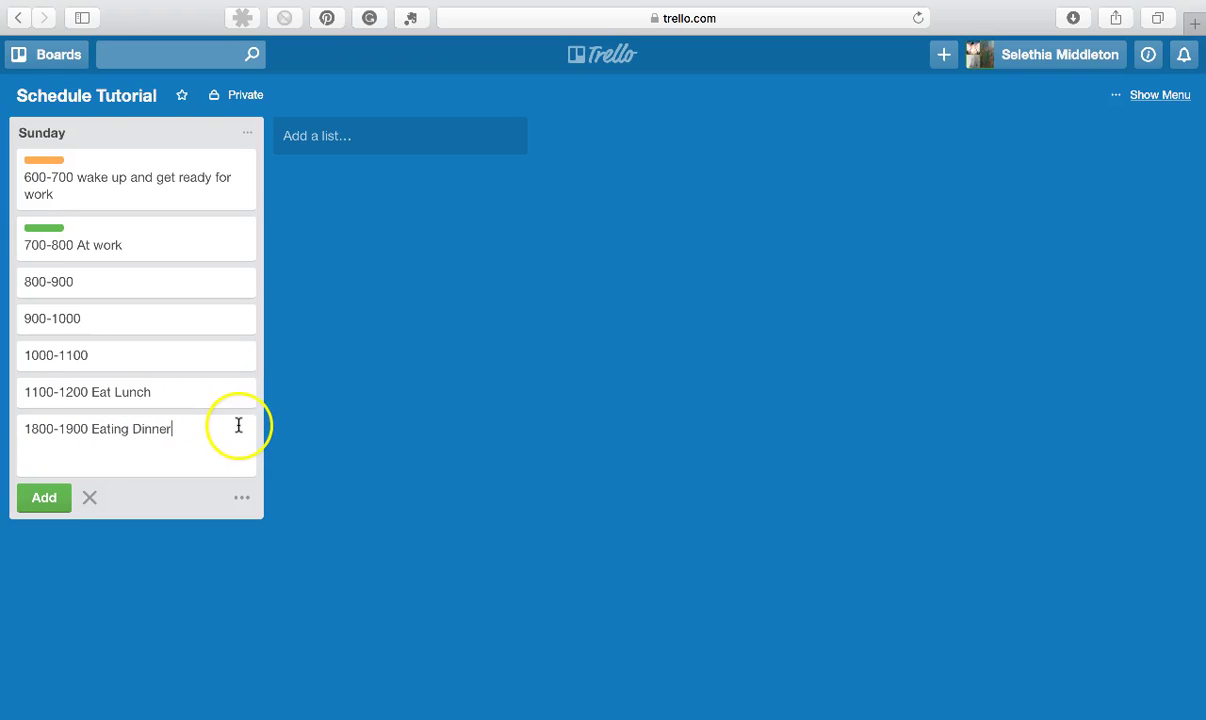
{"action": "key", "text": "Return"}
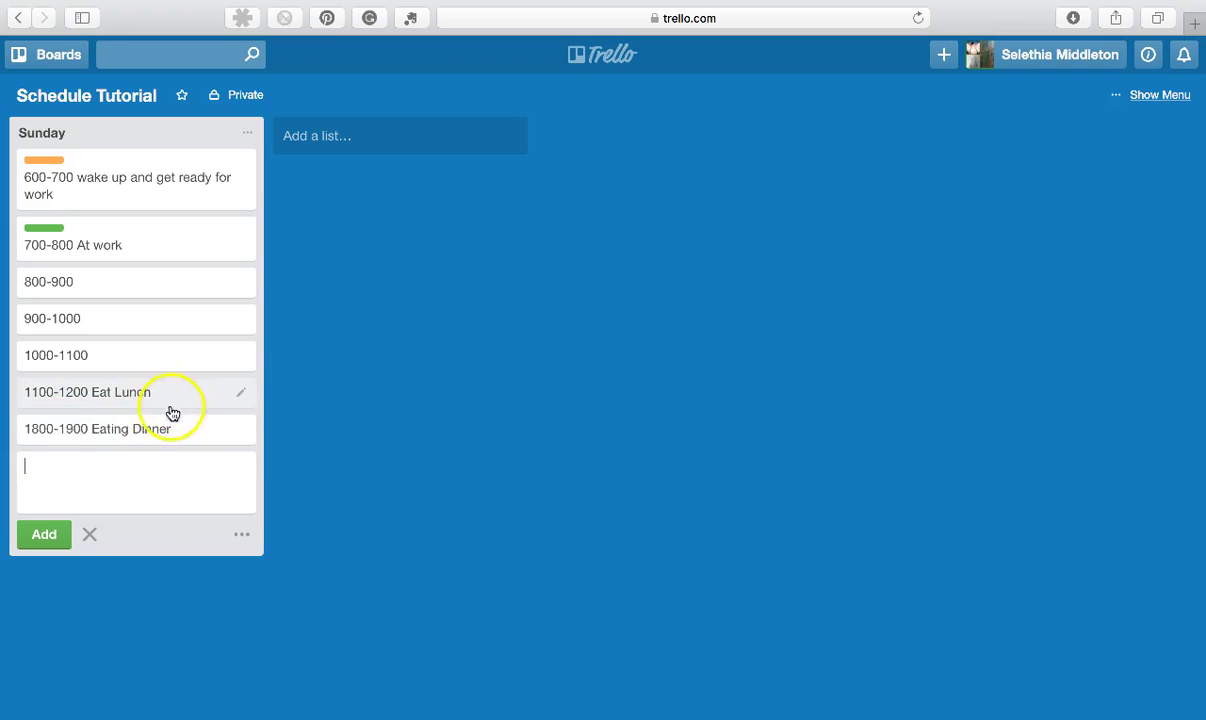
- Assign the yellow Family label to the Eating Dinner card in the Sunday list
{"action": "left_click", "coordinate": [240, 428]}
{"action": "left_click", "coordinate": [304, 430]}
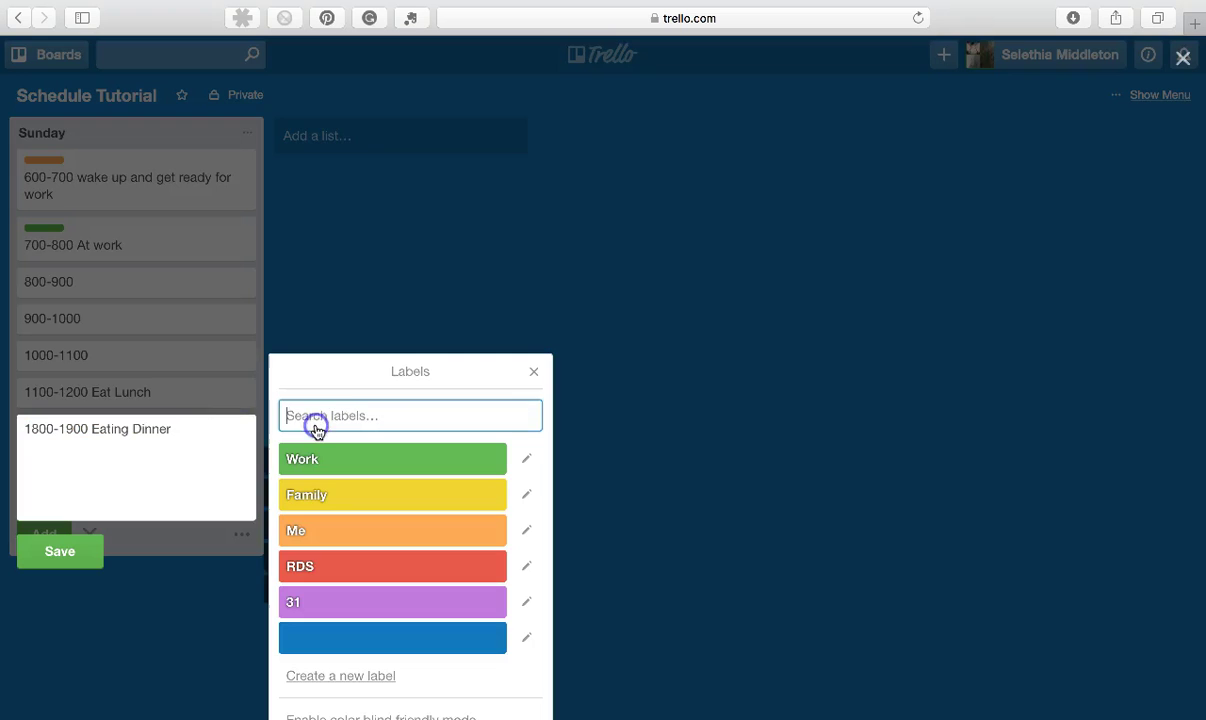
{"action": "left_click", "coordinate": [320, 494]}
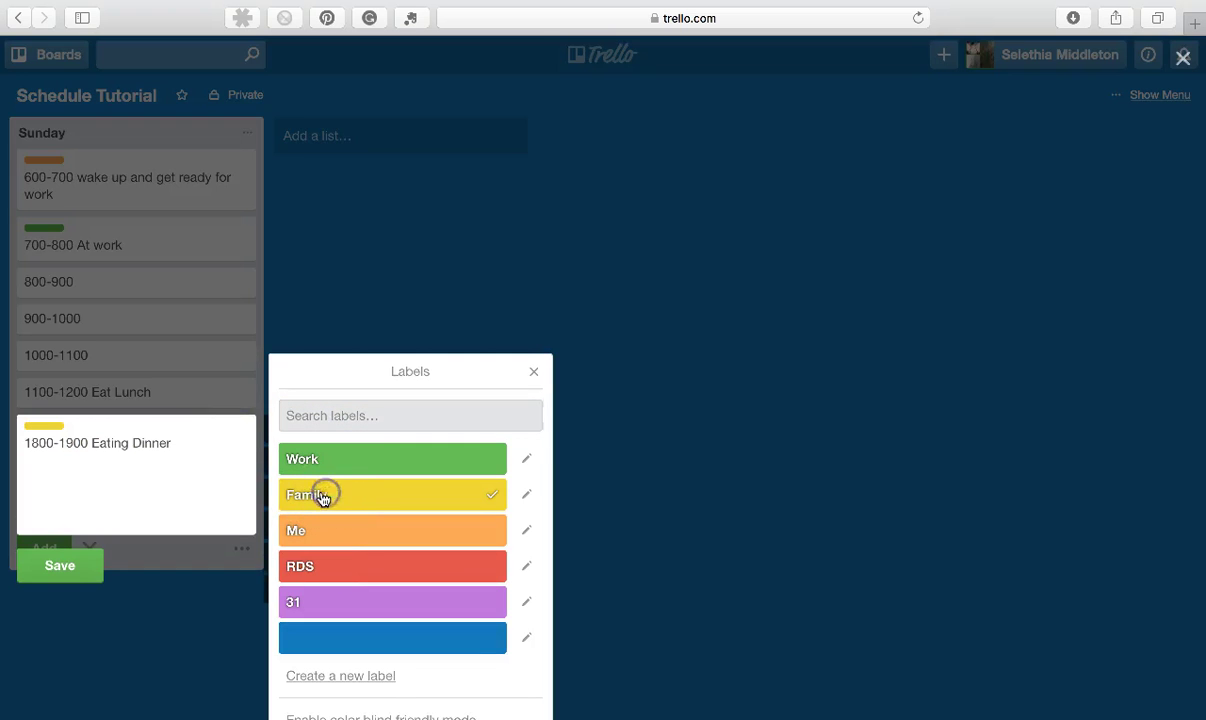
{"action": "left_click", "coordinate": [50, 570]}
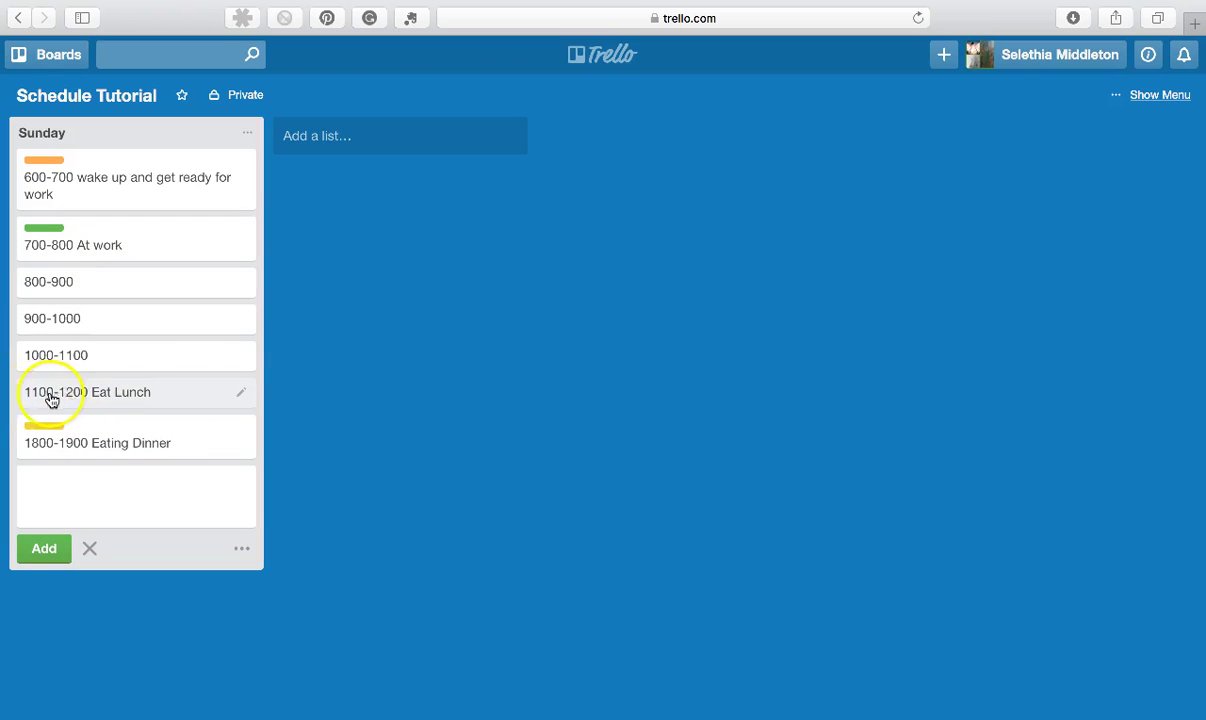
- Assign both the orange Me label and the green Work label to Sunday's Eat Lunch card
{"action": "left_click", "coordinate": [239, 393]}
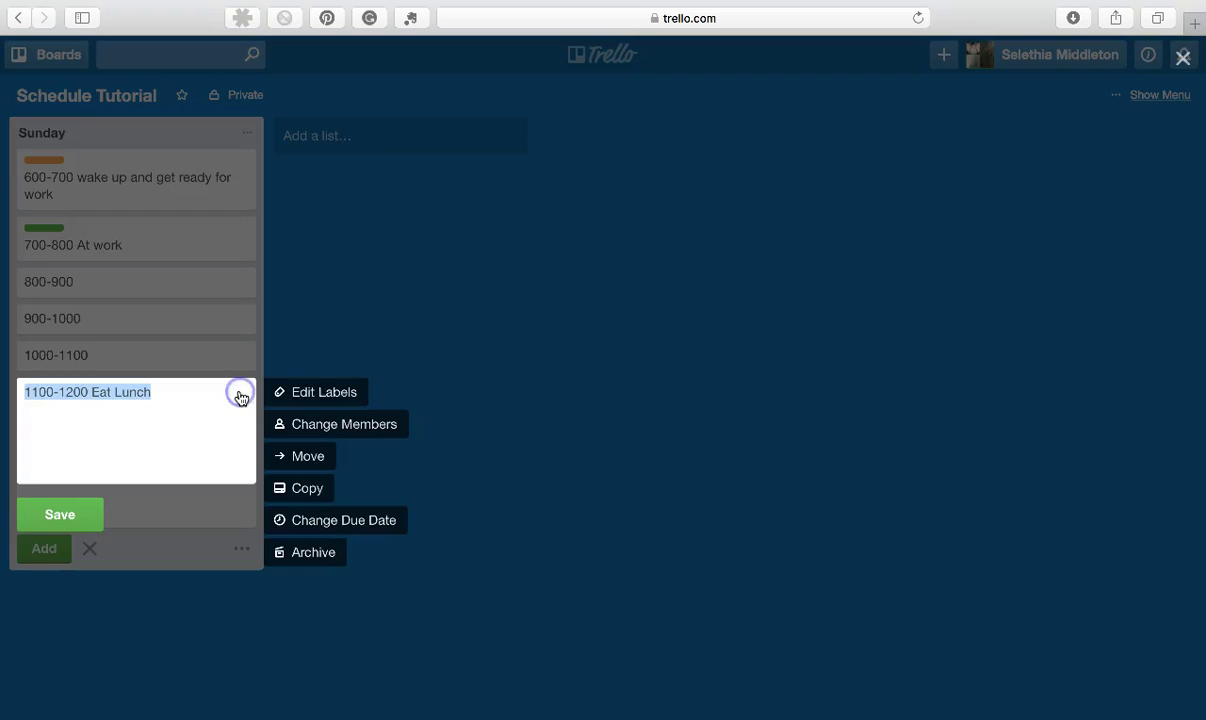
{"action": "left_click", "coordinate": [330, 392]}
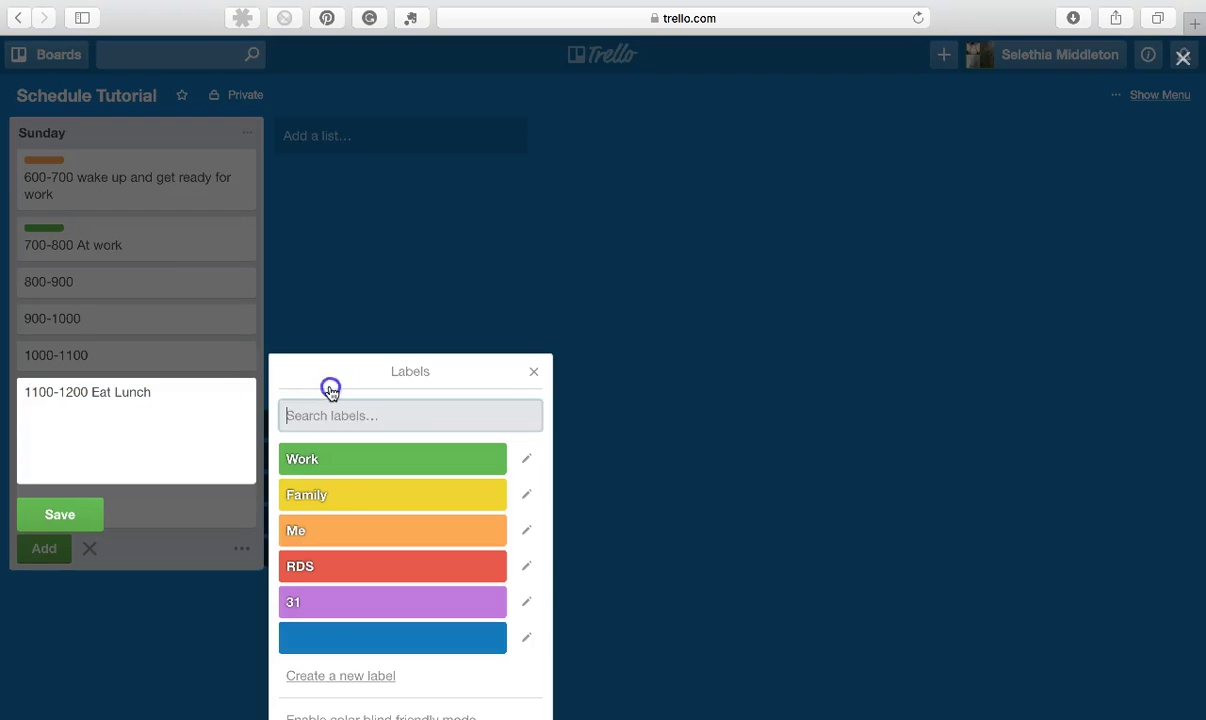
{"action": "left_click", "coordinate": [326, 530]}
{"action": "left_click", "coordinate": [347, 458]}
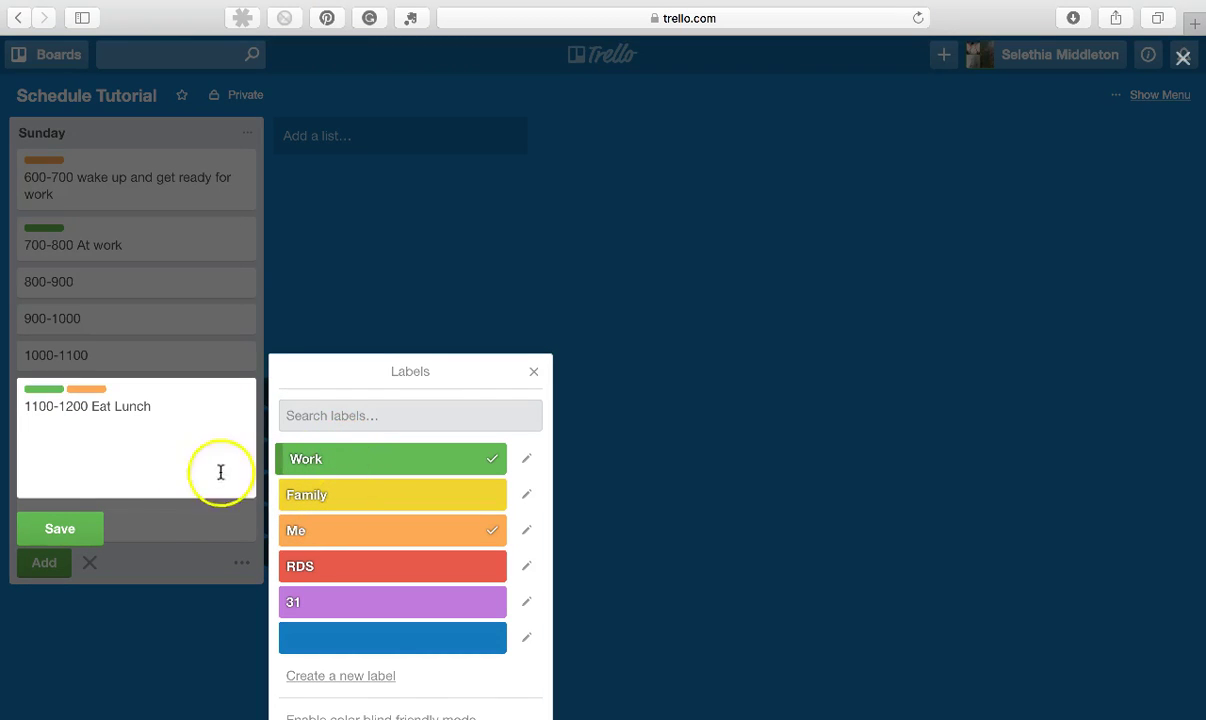
{"action": "left_click", "coordinate": [62, 529]}
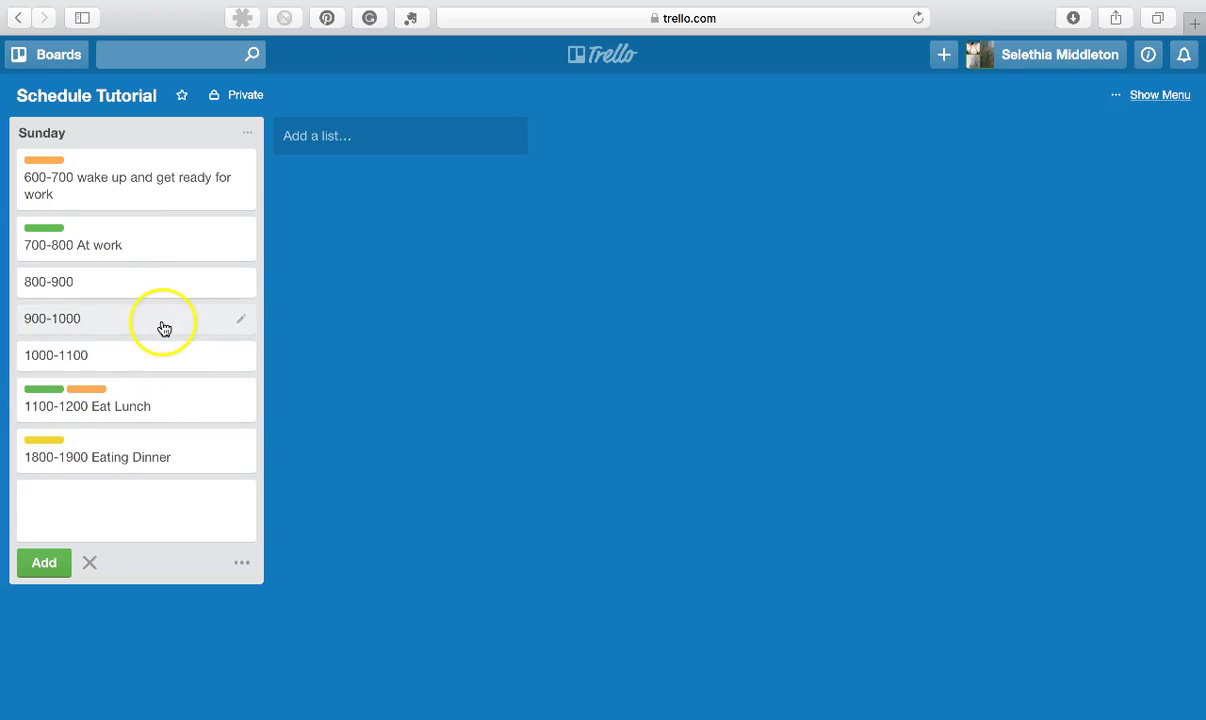
- Copy the Sunday list with all its cards as a new list named "Monday"
{"action": "left_click", "coordinate": [248, 136]}
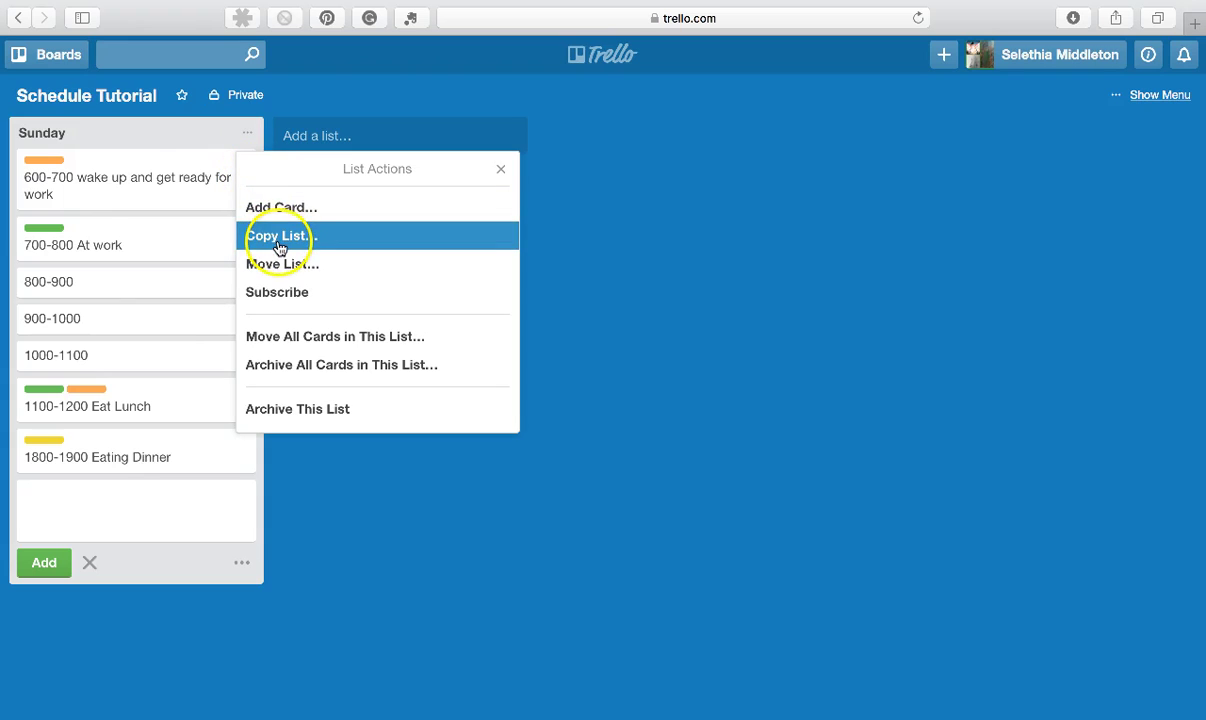
{"action": "left_click", "coordinate": [282, 238]}
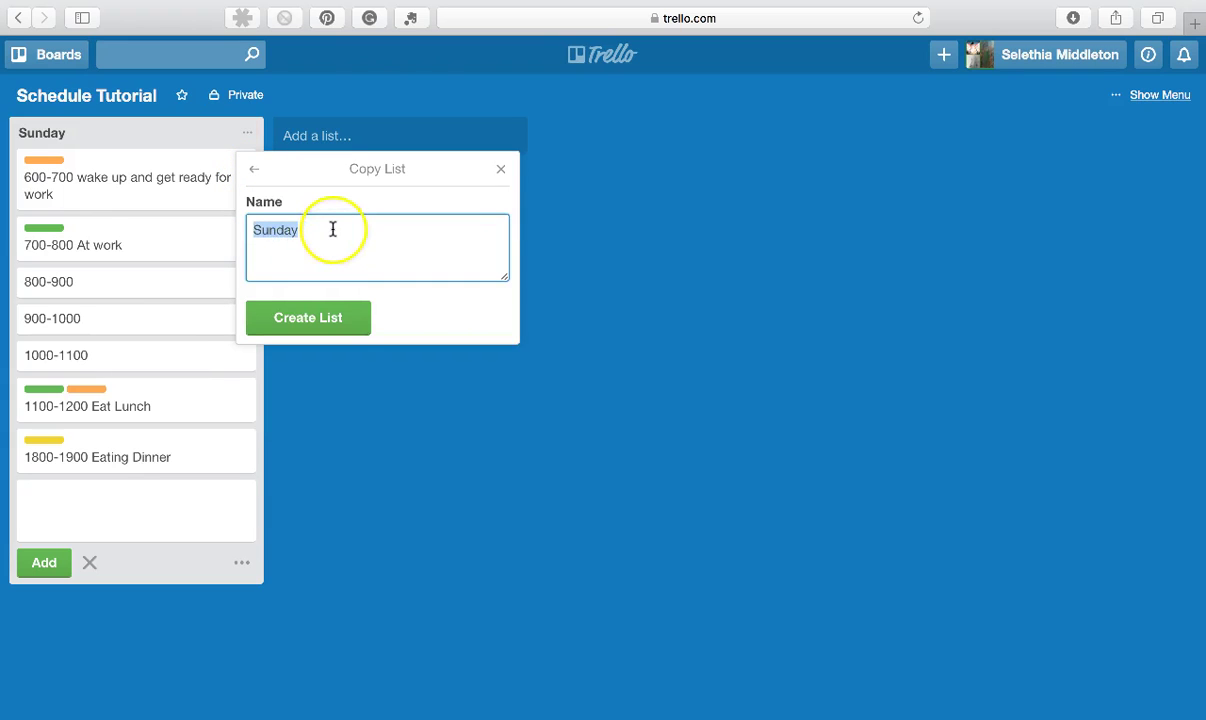
{"action": "type", "text": "M"}
{"action": "left_click", "coordinate": [326, 314]}
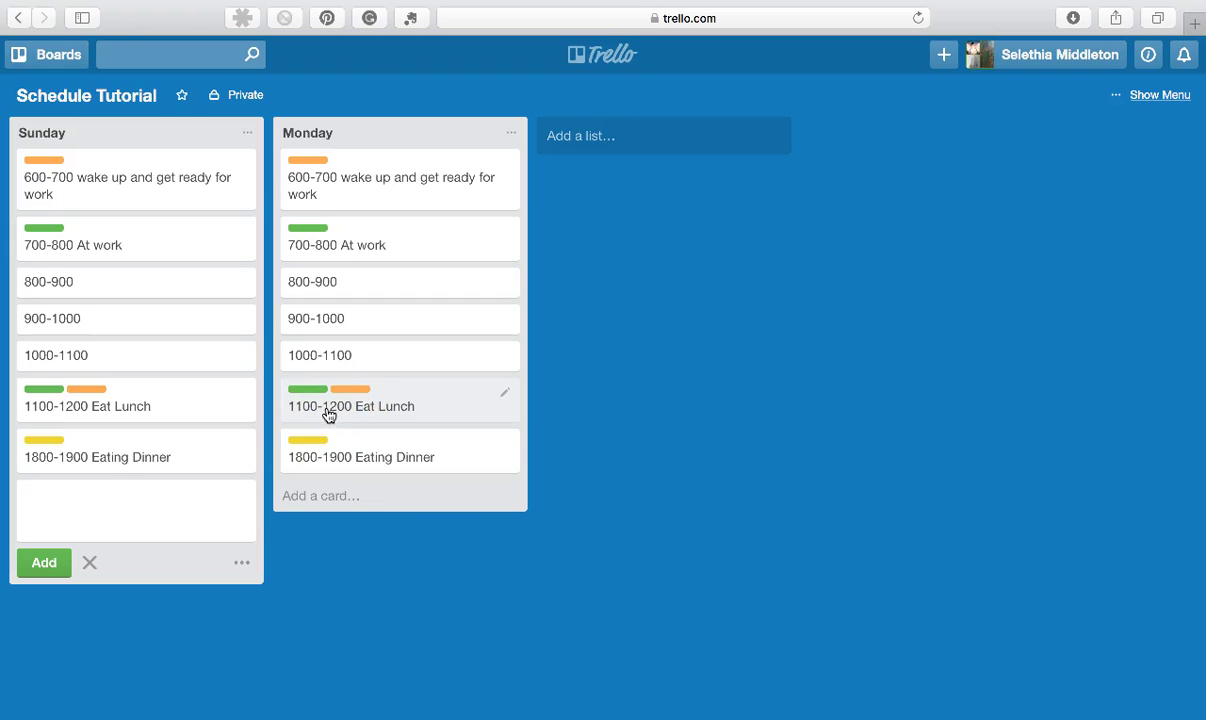
- Change the time on Monday's Eat Lunch card so that its title reads "1115-1145 Eat Lunch"
{"action": "left_click", "coordinate": [504, 391]}
{"action": "left_click", "coordinate": [318, 406]}
{"action": "key", "text": "BackSpace"}
{"action": "key", "text": "BackSpace"}
{"action": "type", "text": "15"}
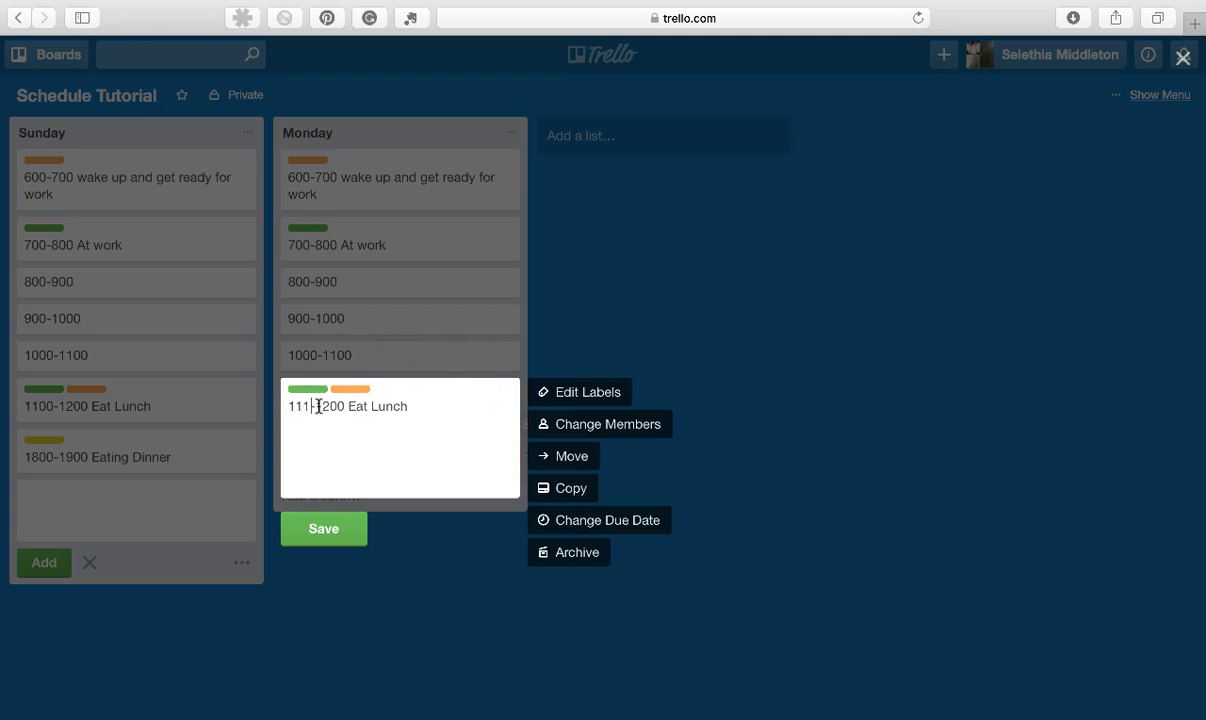
{"action": "left_click", "coordinate": [350, 407]}
{"action": "key", "text": "BackSpace"}
{"action": "key", "text": "BackSpace"}
{"action": "type", "text": "45"}
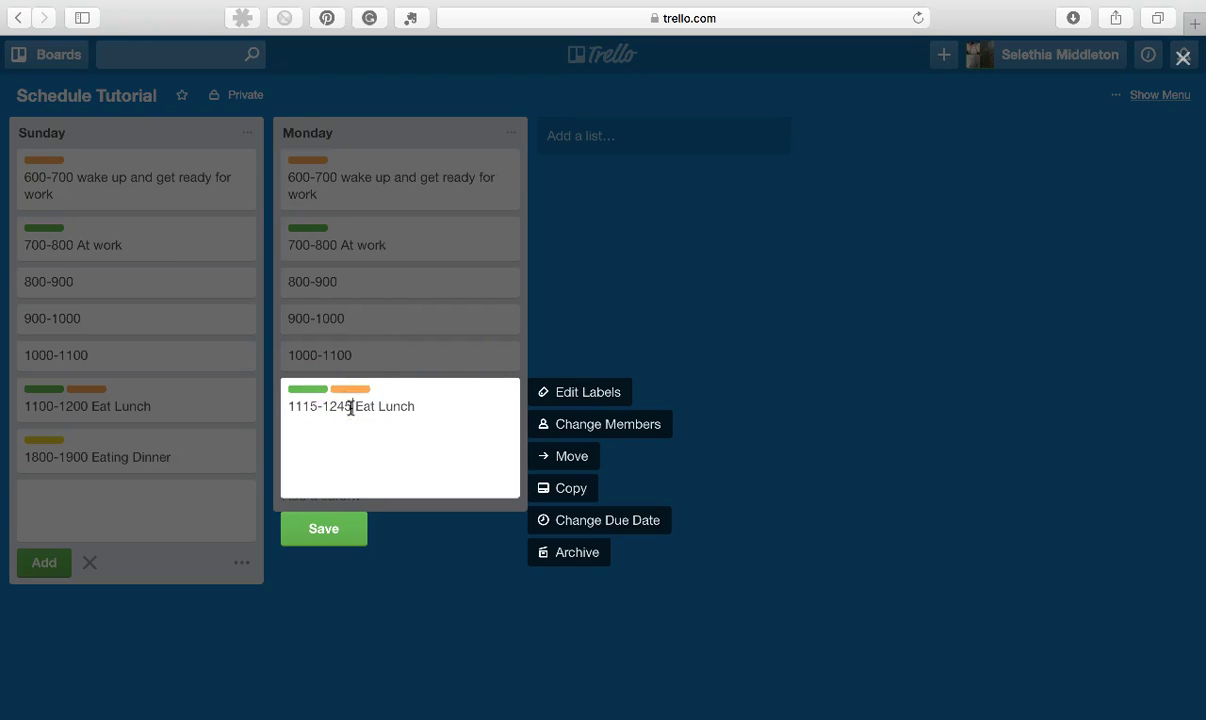
{"action": "key", "text": "BackSpace"}
{"action": "key", "text": "BackSpace"}
{"action": "key", "text": "BackSpace"}
{"action": "type", "text": "145"}
{"action": "left_click", "coordinate": [337, 530]}
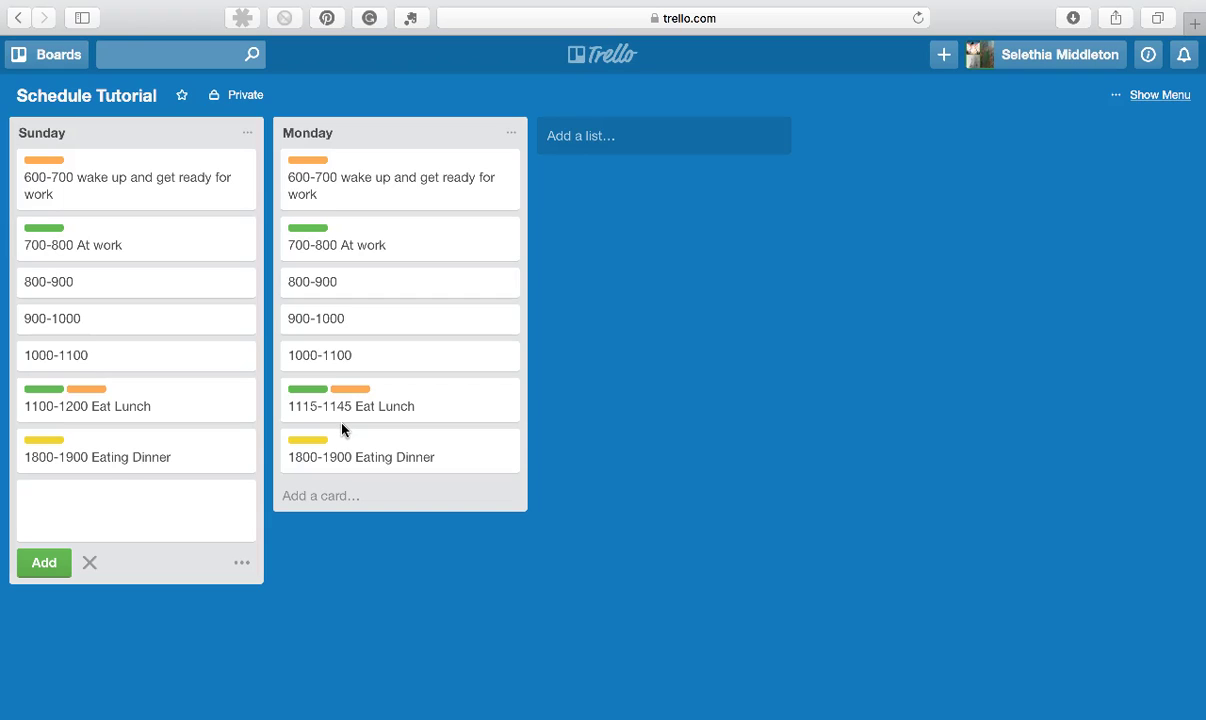
- Add a card titled "1500-1630 Me Time" to the Monday list
{"action": "left_click", "coordinate": [316, 500]}
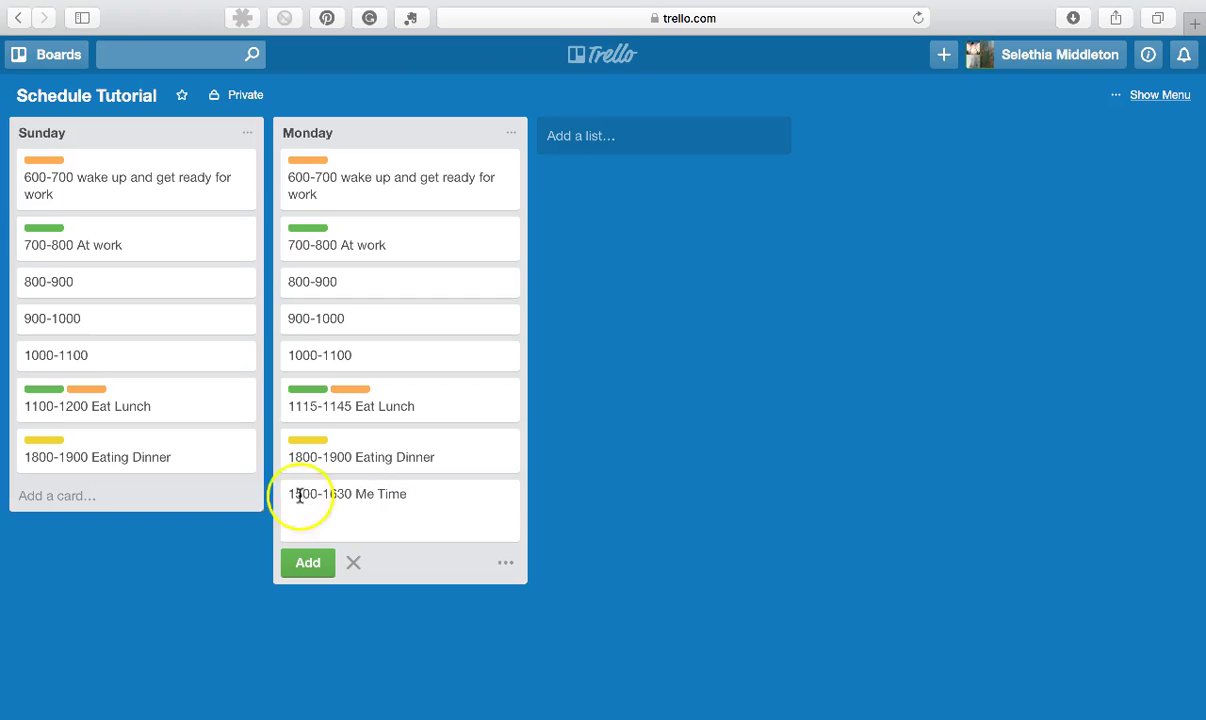
{"action": "left_click", "coordinate": [312, 563]}
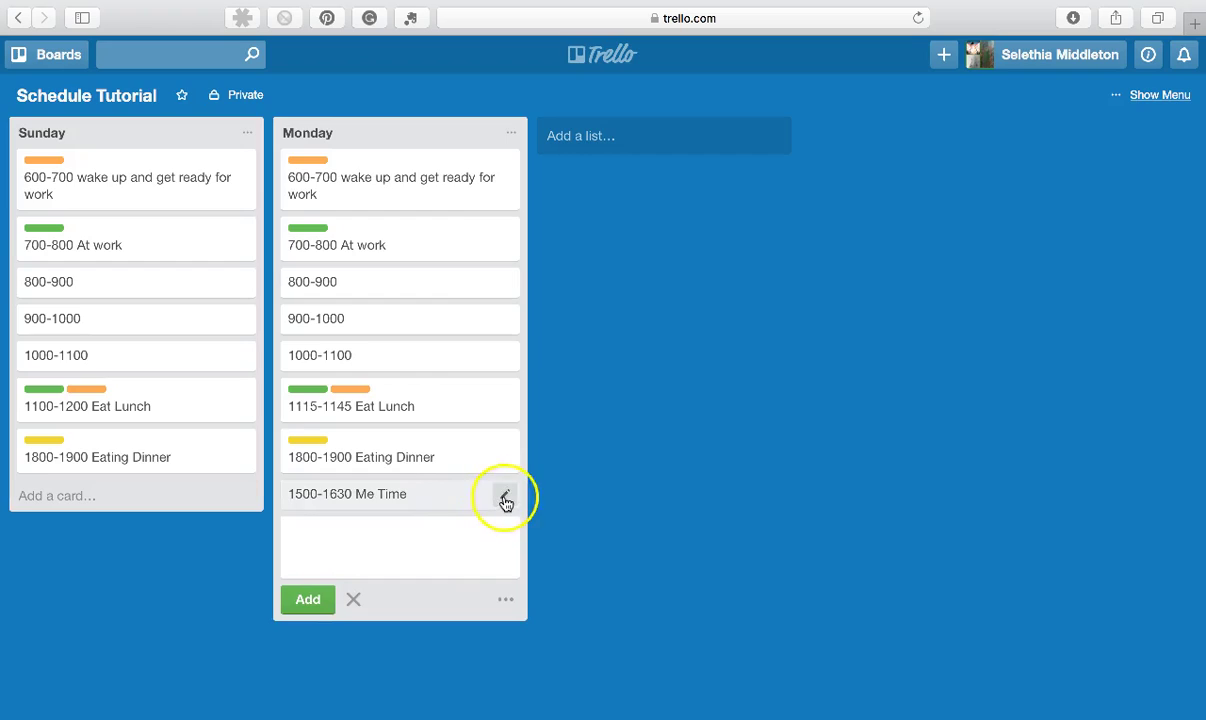
- Assign the orange Me label to Monday's Me Time card and move it above the Eating Dinner card
{"action": "left_click", "coordinate": [505, 494]}
{"action": "left_click", "coordinate": [566, 492]}
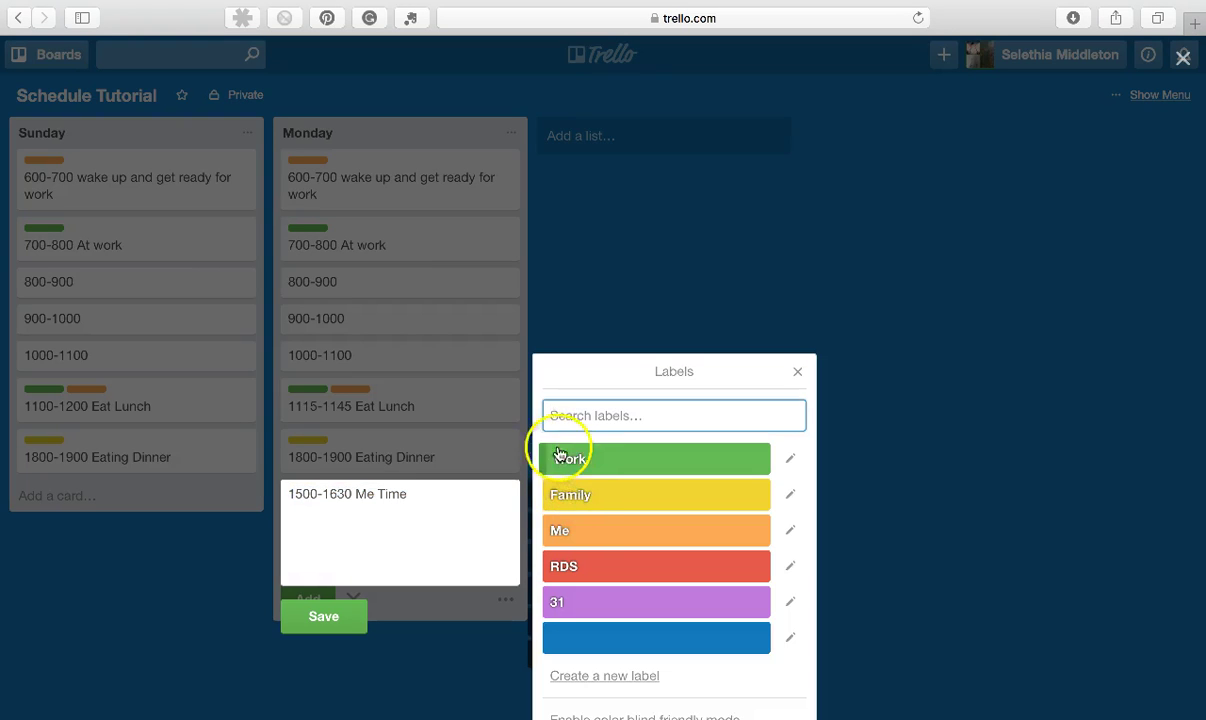
{"action": "left_click", "coordinate": [576, 529]}
{"action": "left_click", "coordinate": [340, 632]}
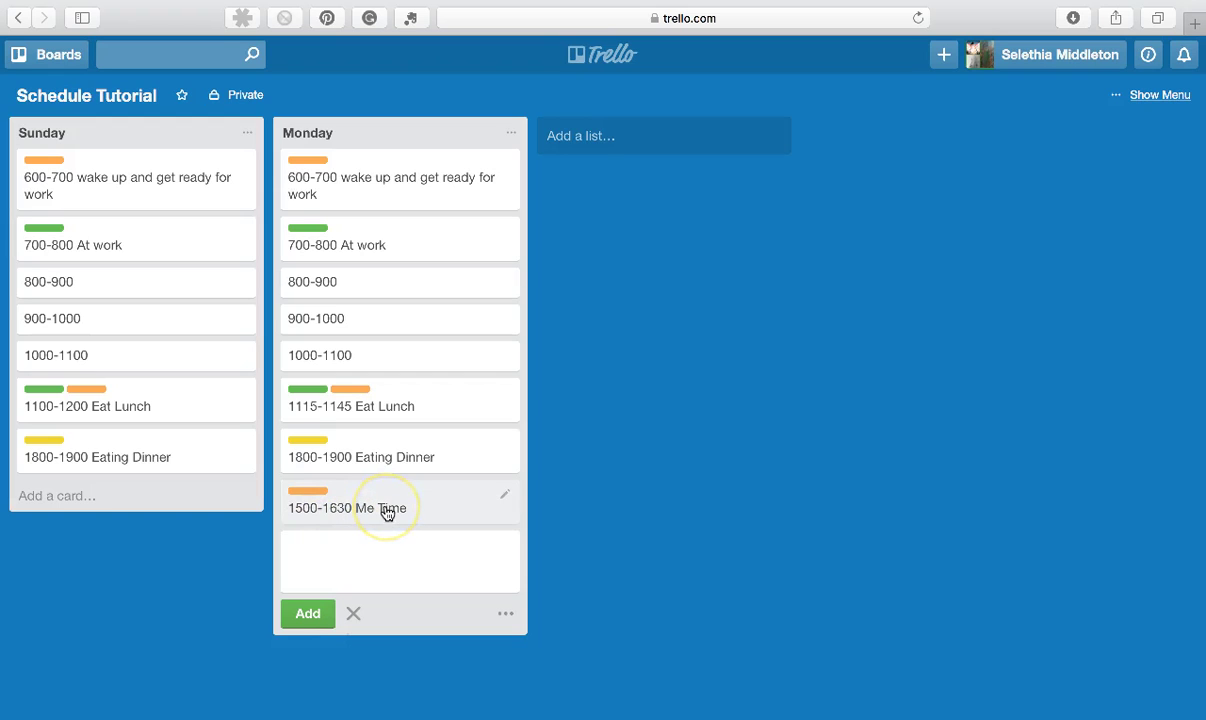
{"action": "left_click_drag", "start_coordinate": [388, 510], "coordinate": [384, 455]}
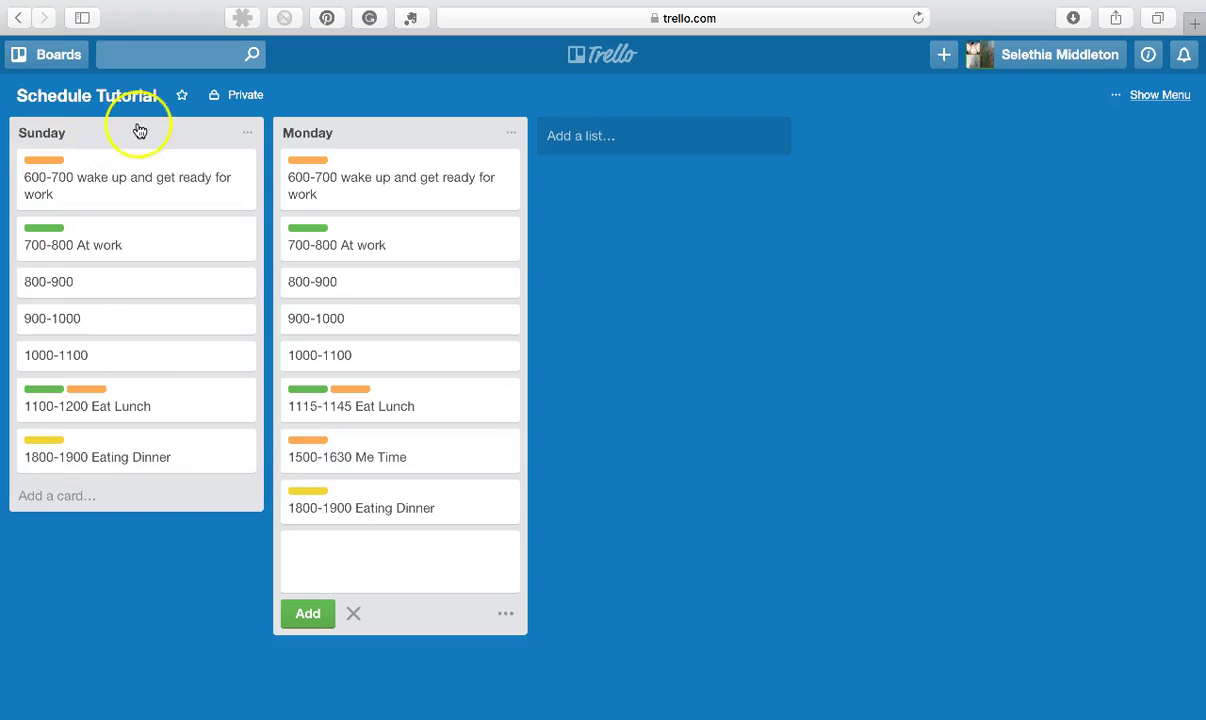
- Copy the Monday list with all its cards as a new list named "Tuesday"
{"action": "left_click", "coordinate": [511, 132]}
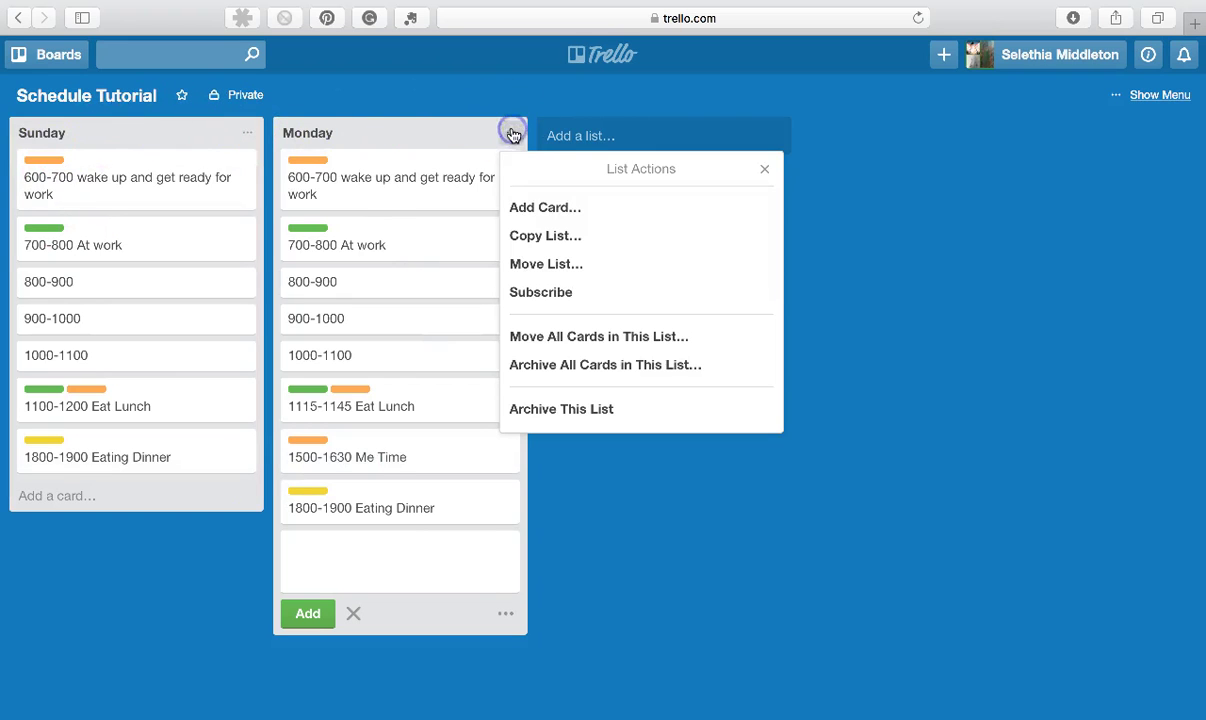
{"action": "left_click", "coordinate": [555, 236]}
{"action": "type", "text": "Tu"}
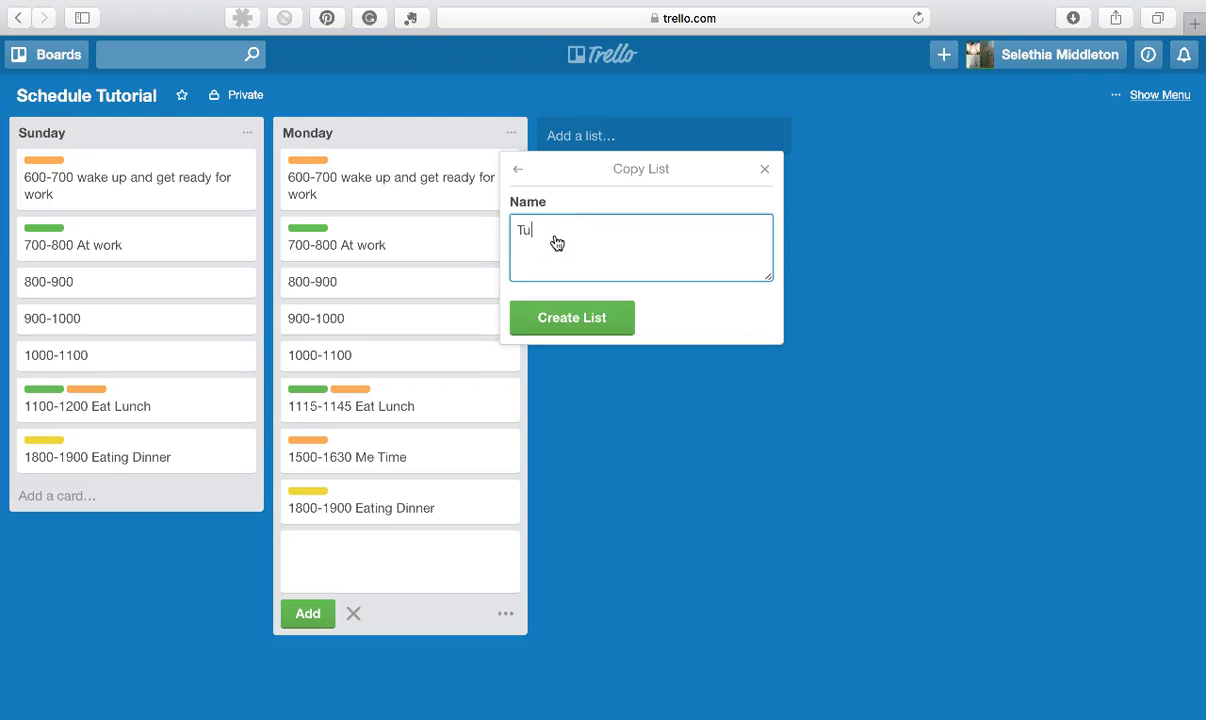
{"action": "type", "text": "esday"}
{"action": "left_click", "coordinate": [568, 317]}
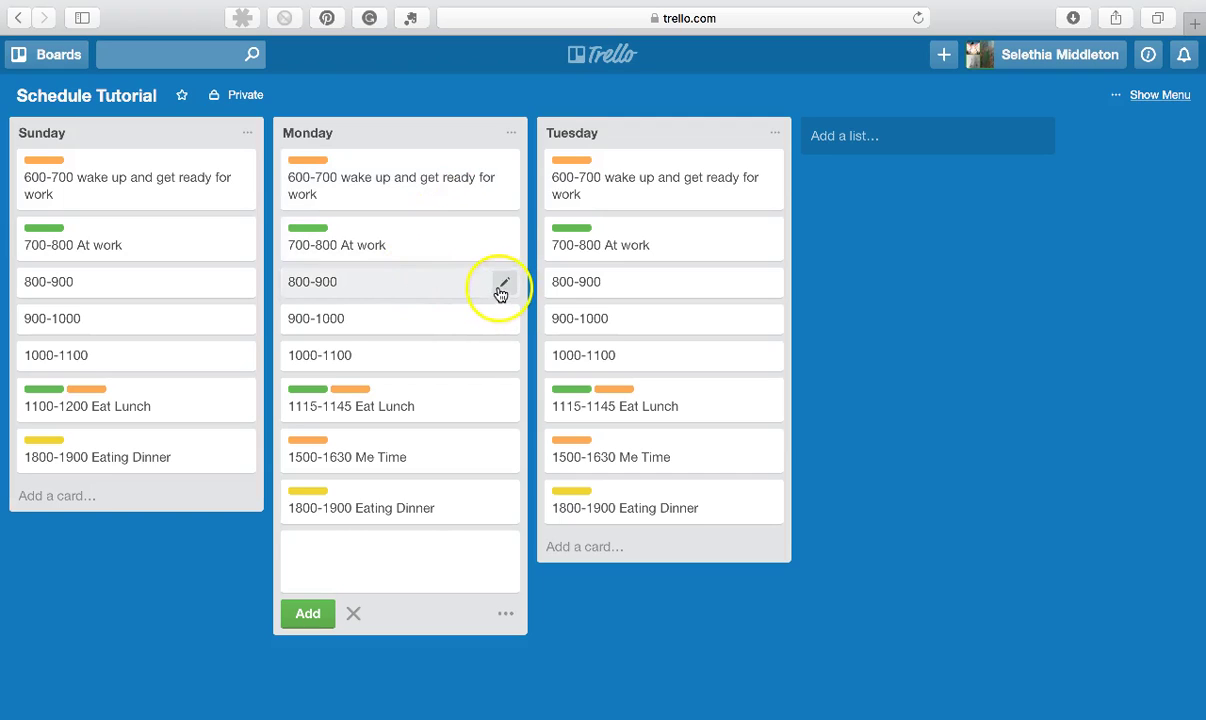
- Enable the Calendar Power-Up for the board and return to the lists
{"action": "left_click", "coordinate": [1162, 97]}
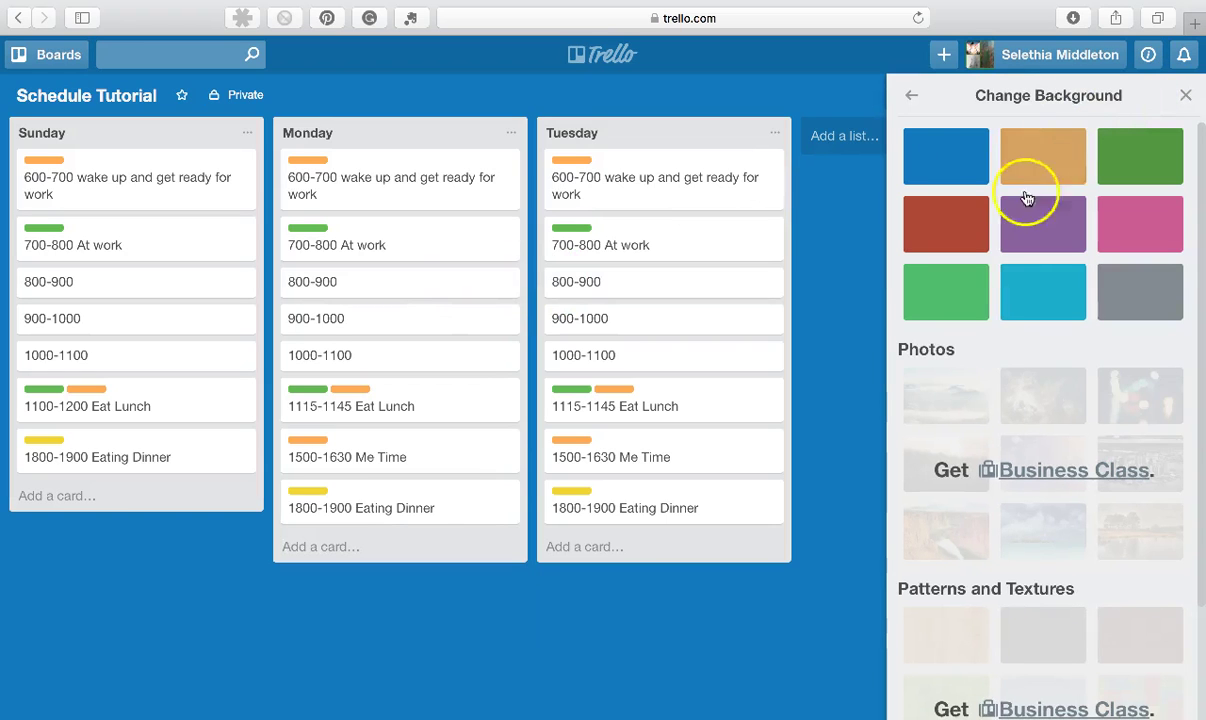
{"action": "left_click", "coordinate": [910, 95]}
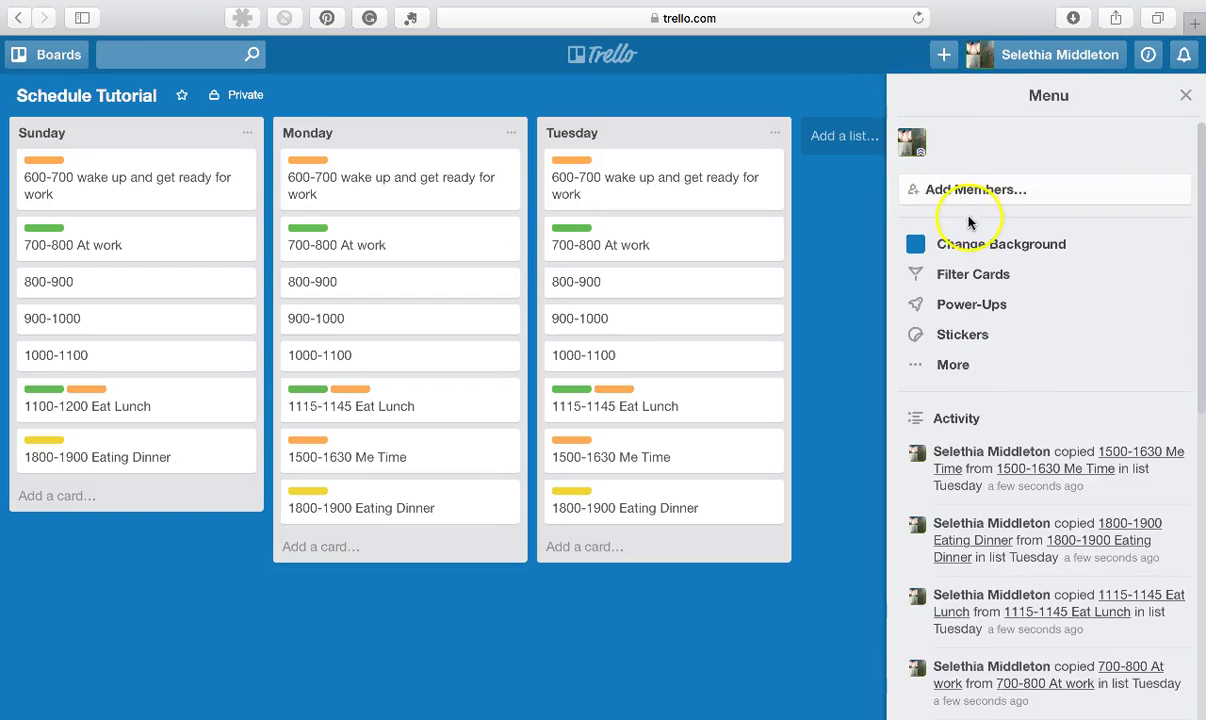
{"action": "left_click", "coordinate": [964, 304]}
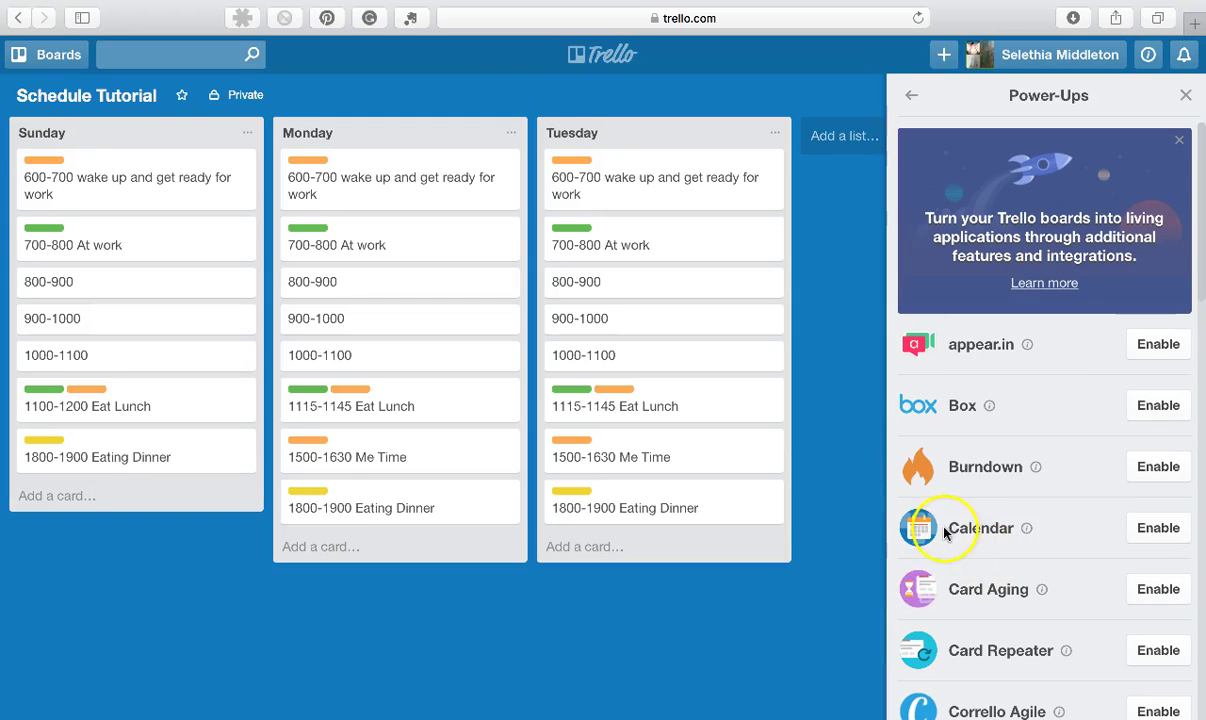
{"action": "left_click", "coordinate": [1157, 528]}
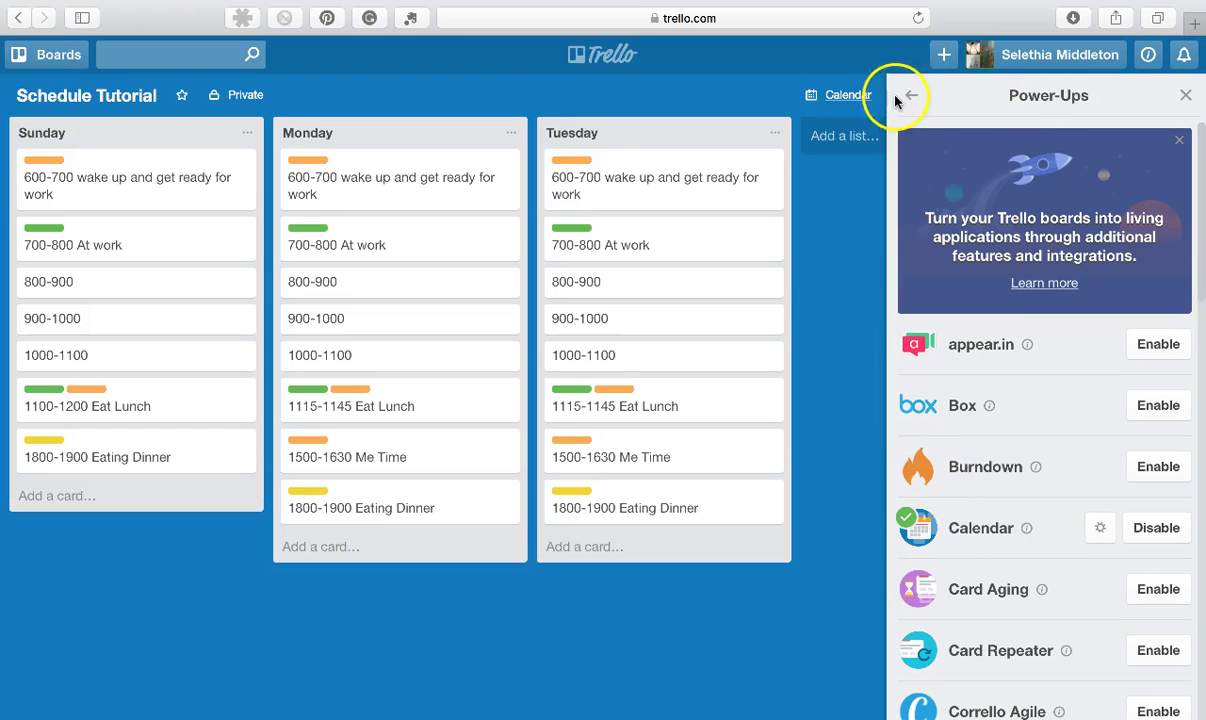
{"action": "left_click", "coordinate": [1188, 97]}
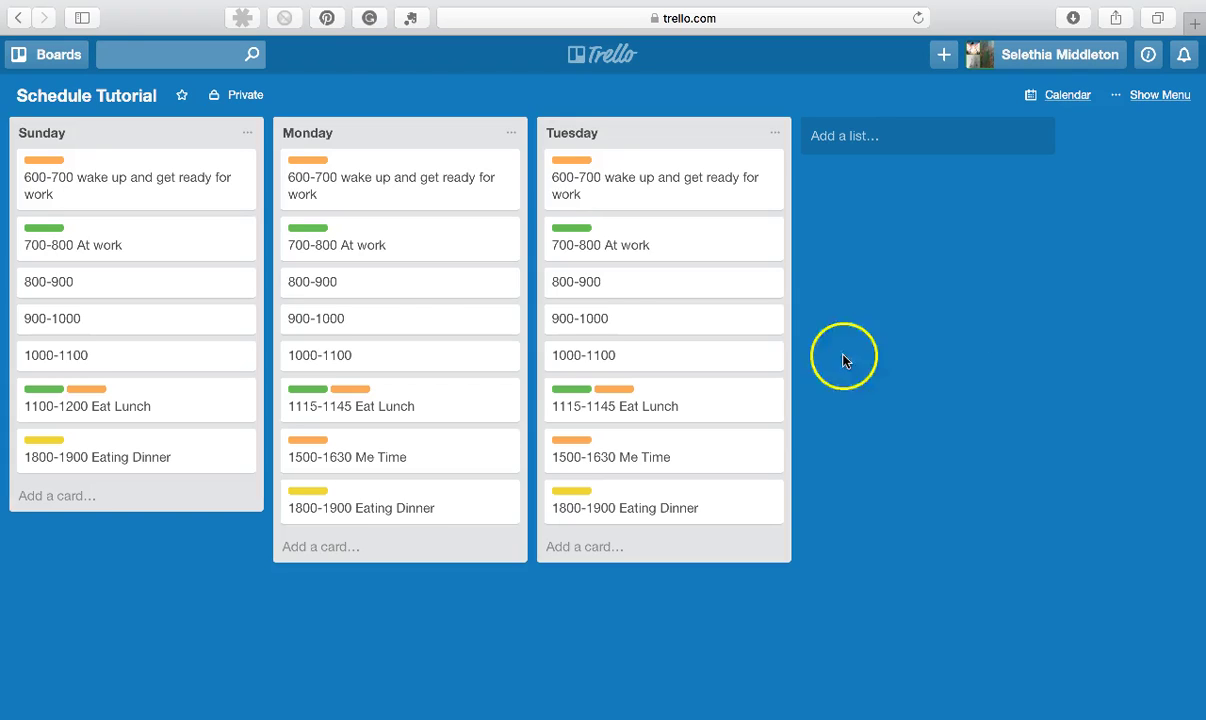
- Rename Monday's 800-900 card as "800-900 Meeting with Boss"
{"action": "left_click", "coordinate": [420, 290]}
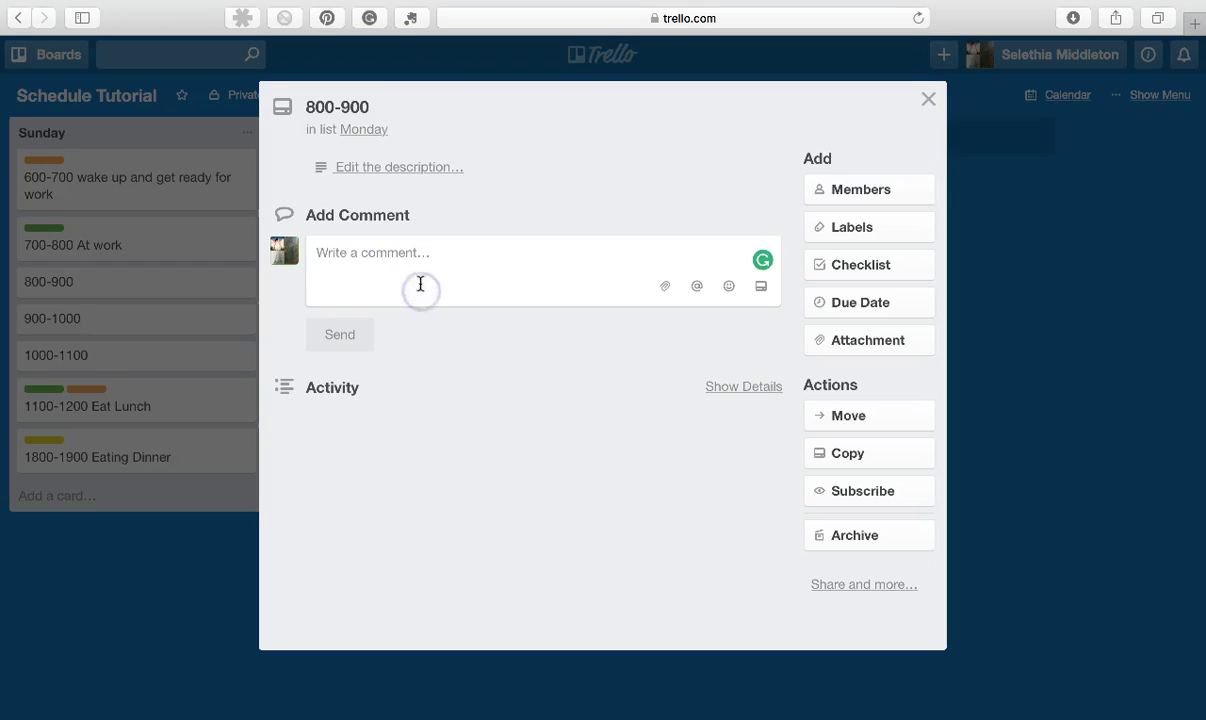
{"action": "left_click", "coordinate": [417, 106]}
{"action": "type", "text": "Meeting w"}
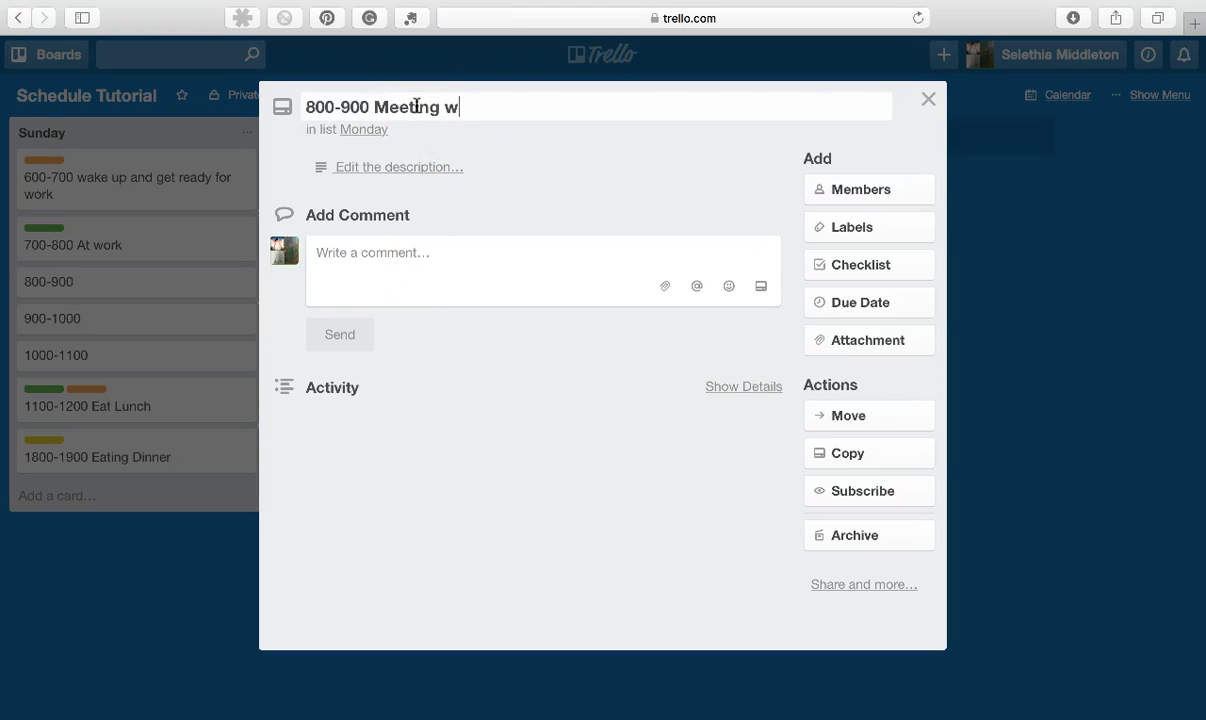
{"action": "type", "text": "ith Boss"}
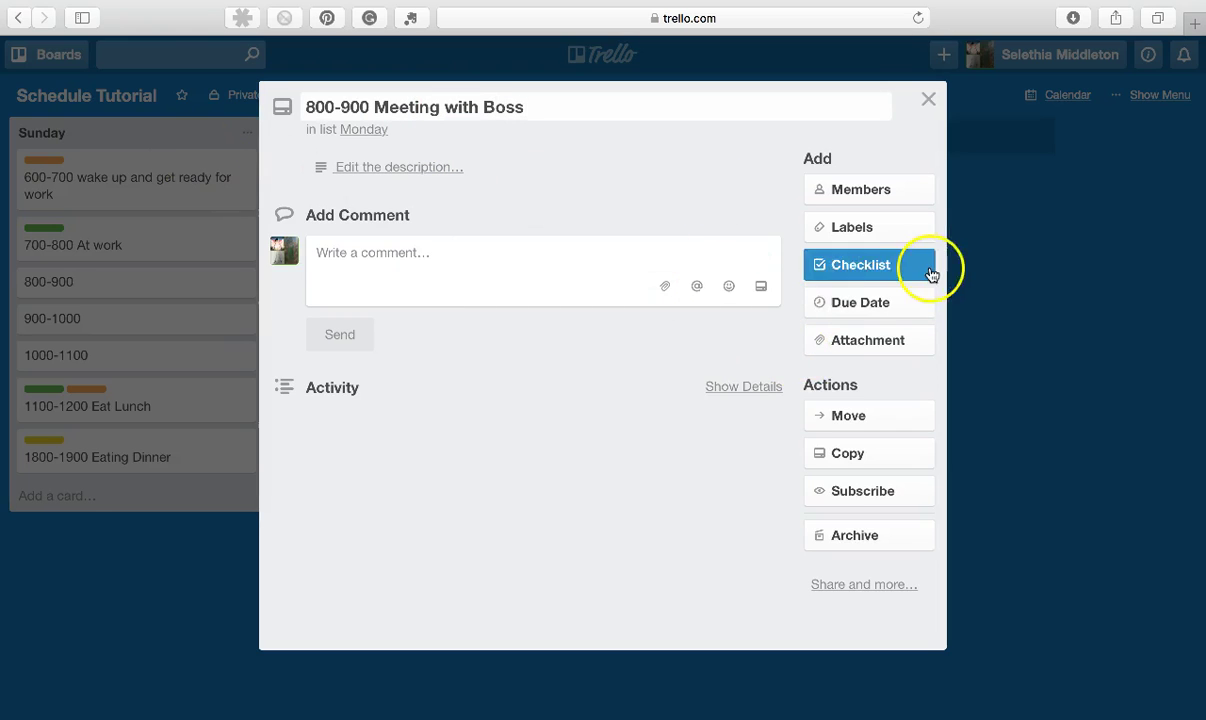
- Give the Meeting with Boss card a due date of 1/31/2017 with the time 0745
{"action": "left_click", "coordinate": [869, 304]}
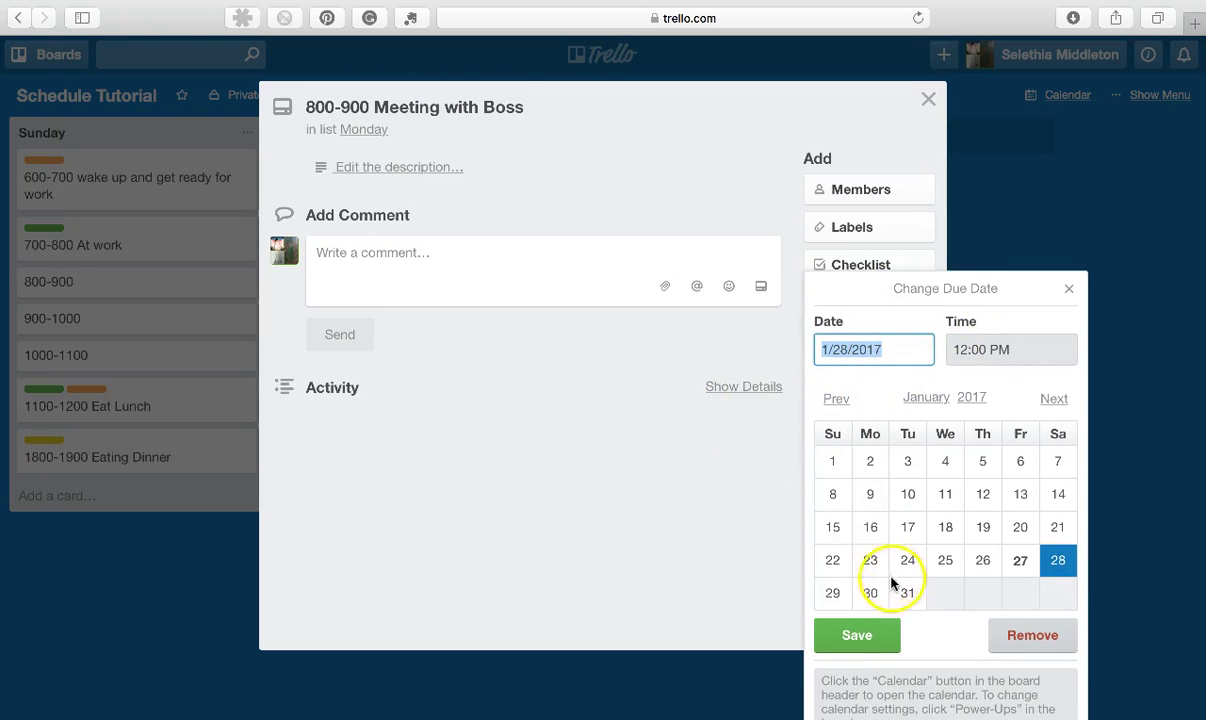
{"action": "left_click", "coordinate": [908, 594]}
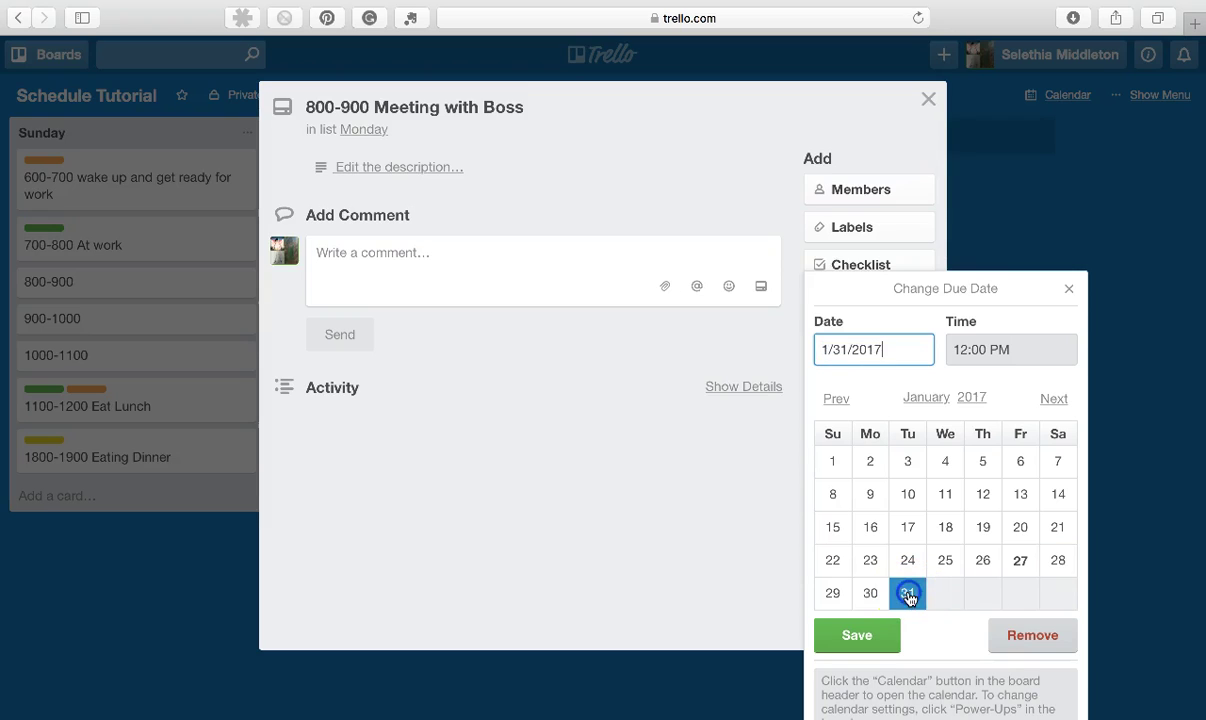
{"action": "left_click", "coordinate": [1020, 349]}
{"action": "key", "text": "BackSpace"}
{"action": "key", "text": "BackSpace"}
{"action": "key", "text": "BackSpace"}
{"action": "key", "text": "BackSpace"}
{"action": "key", "text": "BackSpace"}
{"action": "key", "text": "BackSpace"}
{"action": "key", "text": "BackSpace"}
{"action": "key", "text": "BackSpace"}
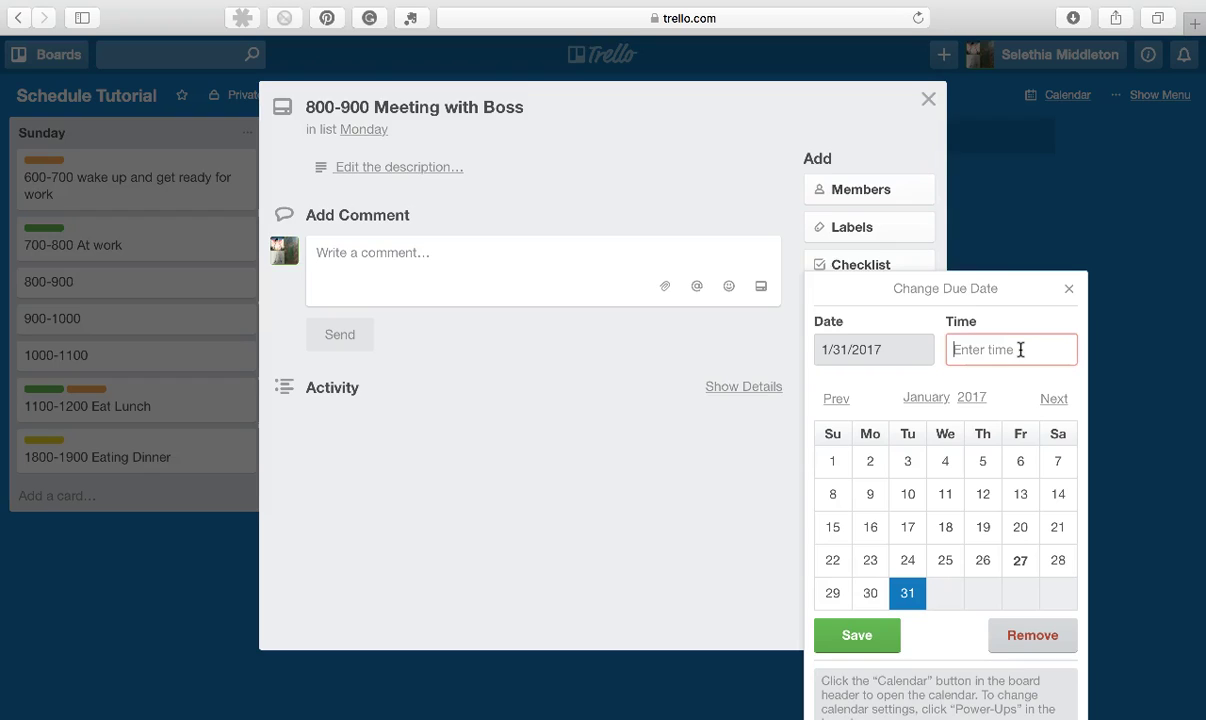
{"action": "type", "text": "0745"}
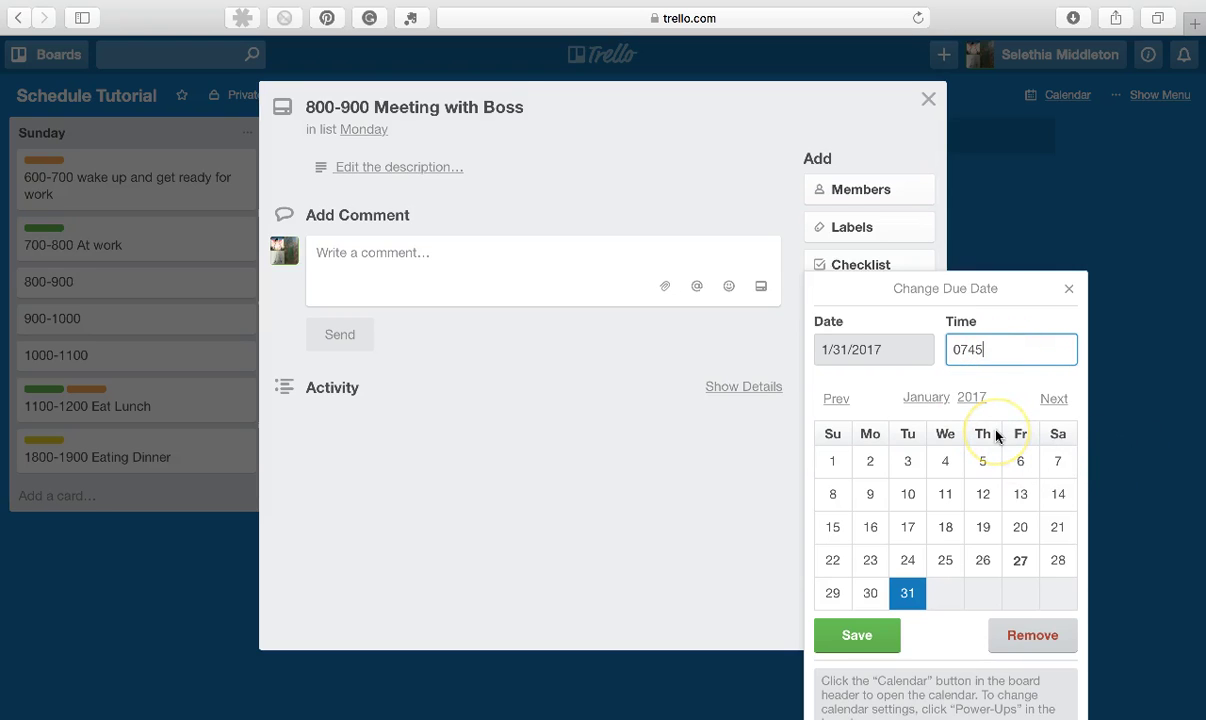
{"action": "left_click", "coordinate": [862, 634]}
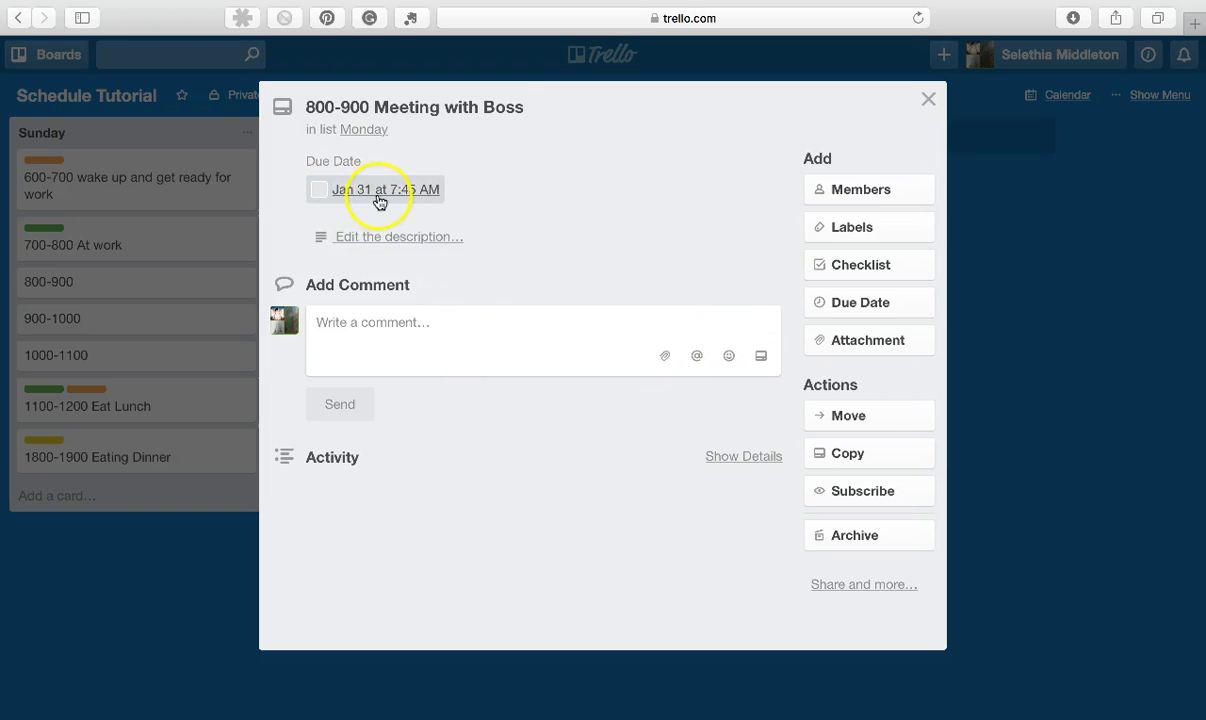
- Assign the green Work label to the Meeting with Boss card and close the card
{"action": "left_click", "coordinate": [850, 227]}
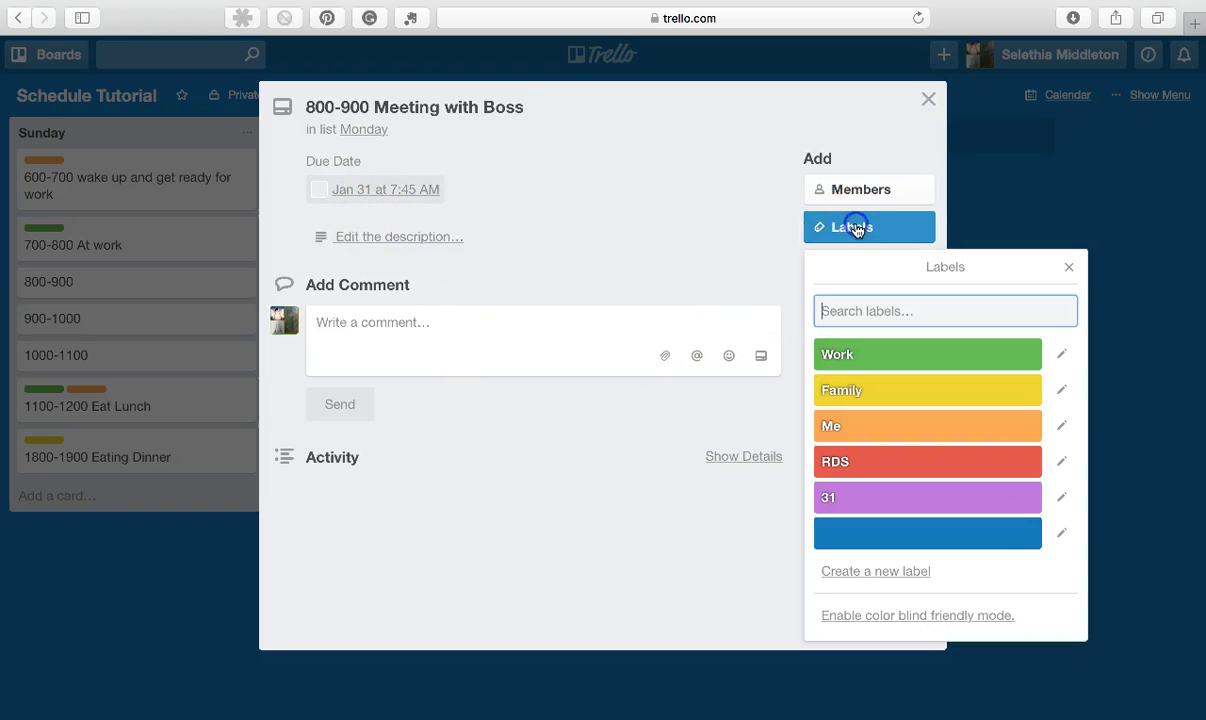
{"action": "left_click", "coordinate": [841, 358]}
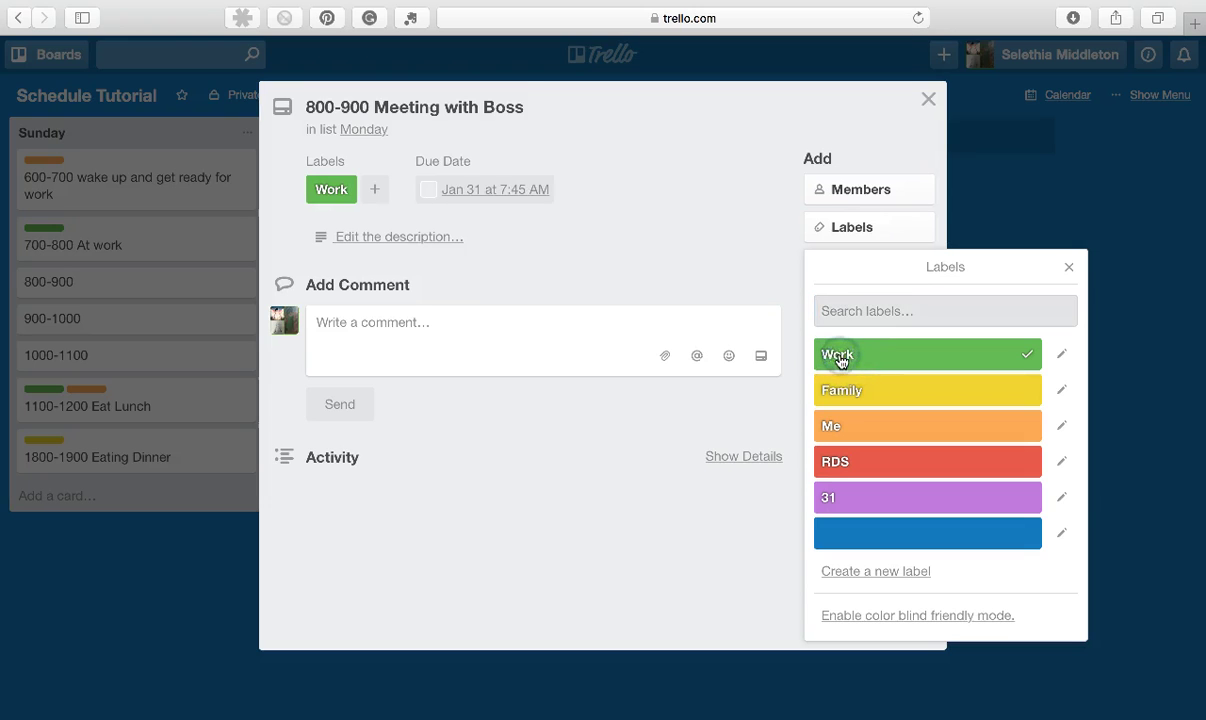
{"action": "left_click", "coordinate": [1069, 270]}
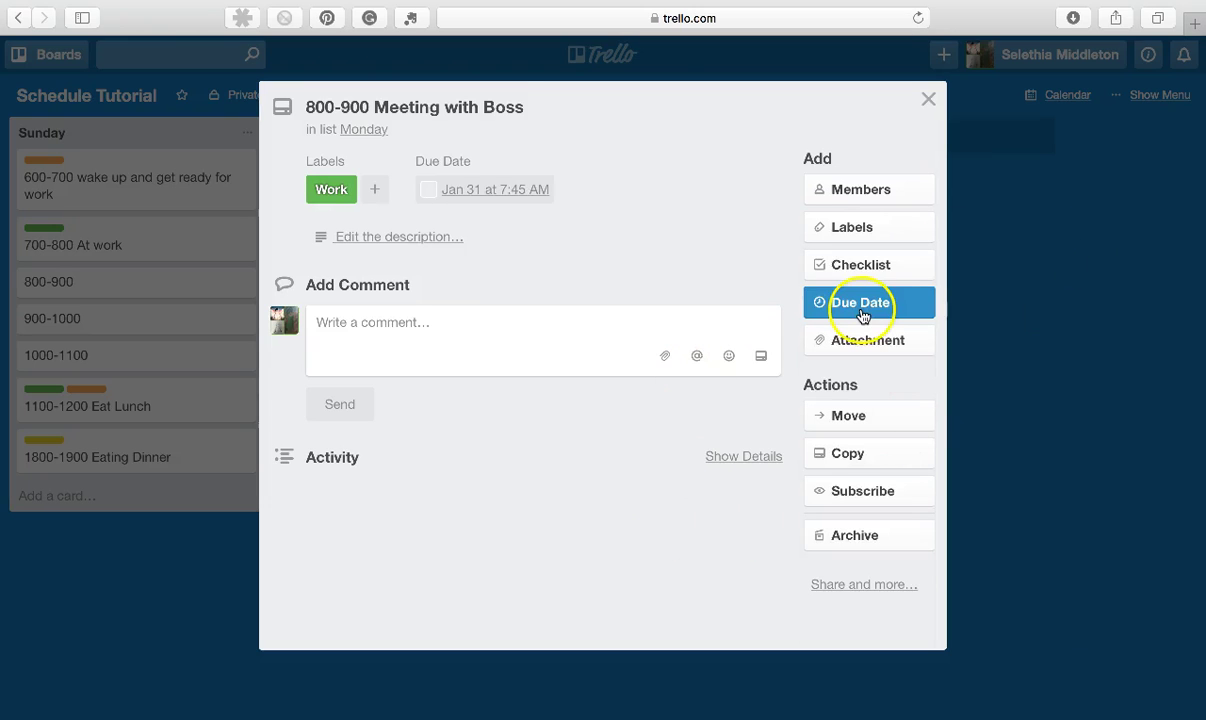
{"action": "left_click", "coordinate": [926, 101]}
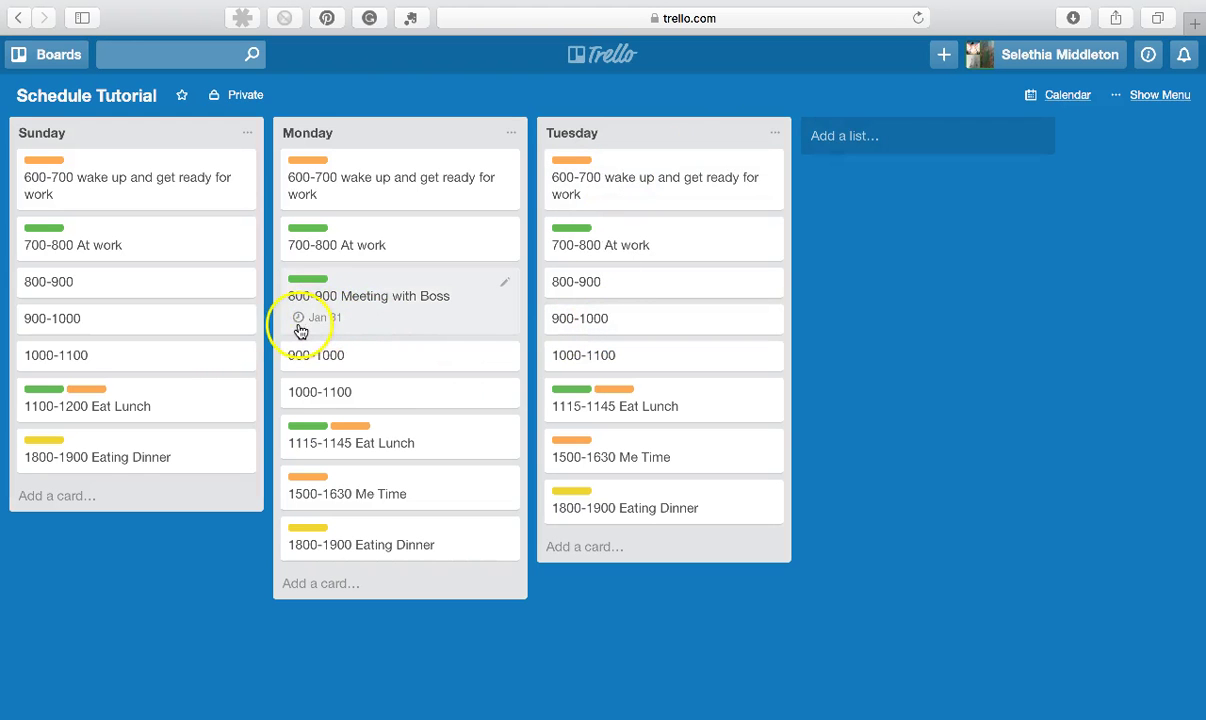
- Check the Meeting with Boss card's due date in the board's calendar view, then return to the lists
{"action": "mouse_move", "coordinate": [318, 330]}
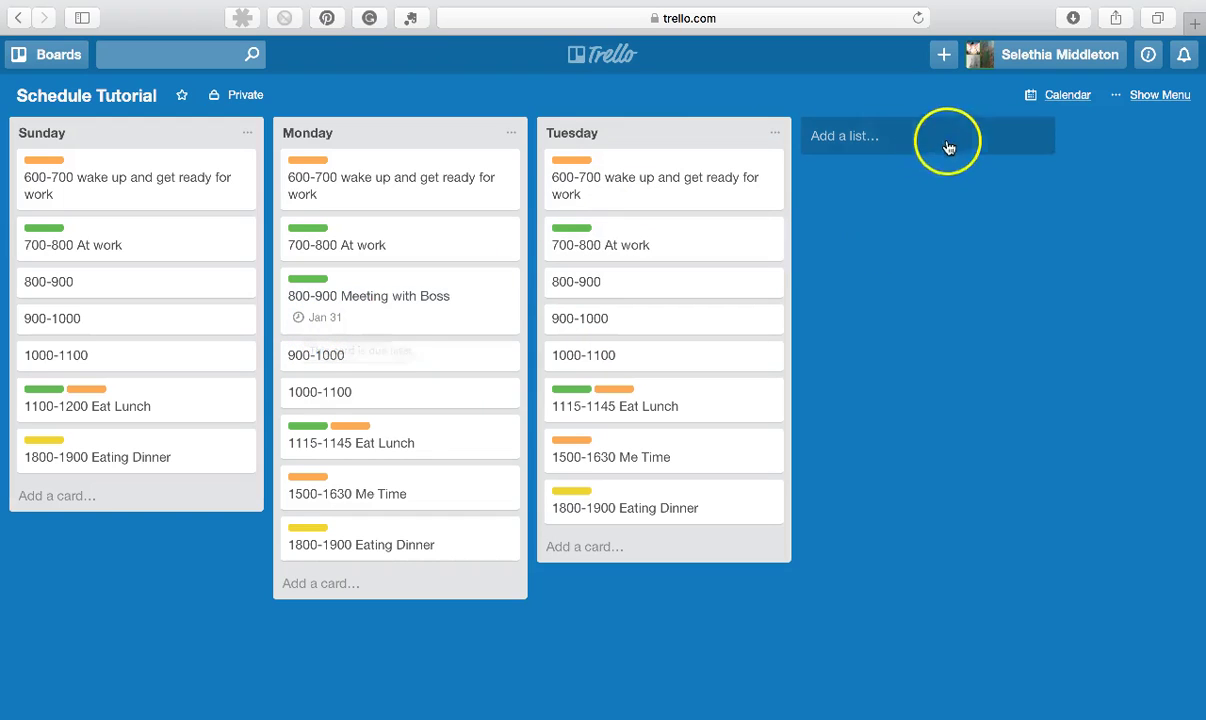
{"action": "left_click", "coordinate": [1060, 97]}
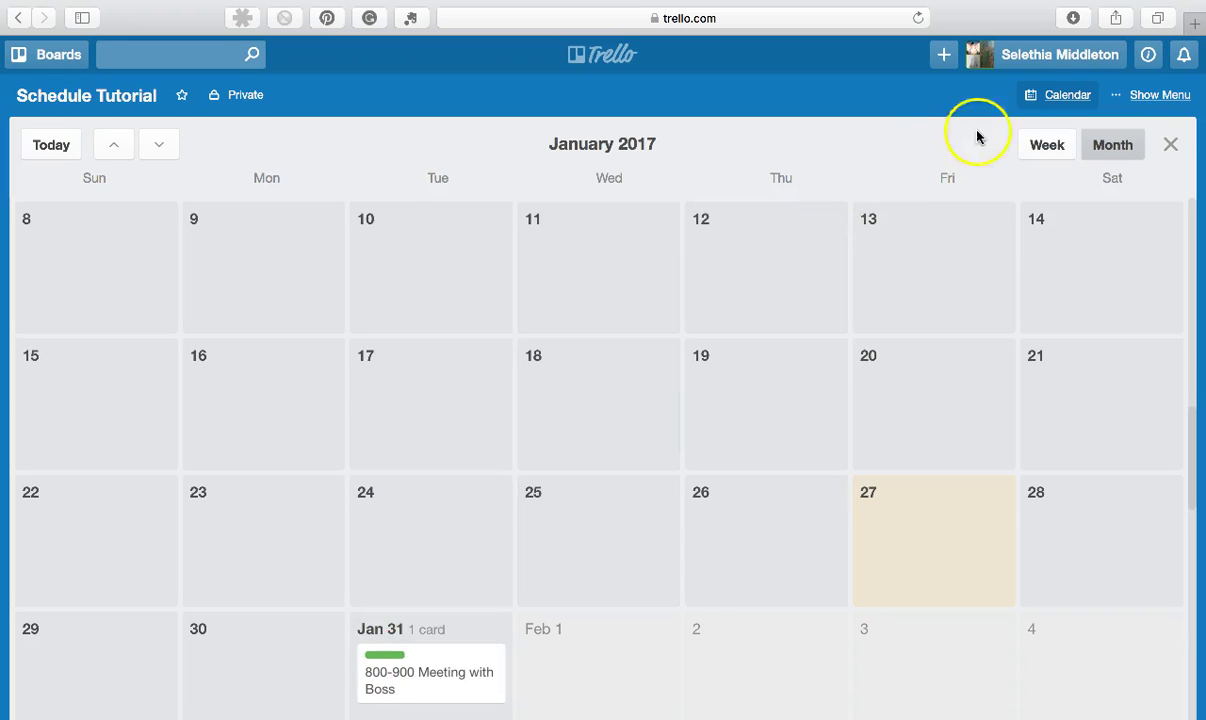
{"action": "left_click", "coordinate": [1067, 97]}
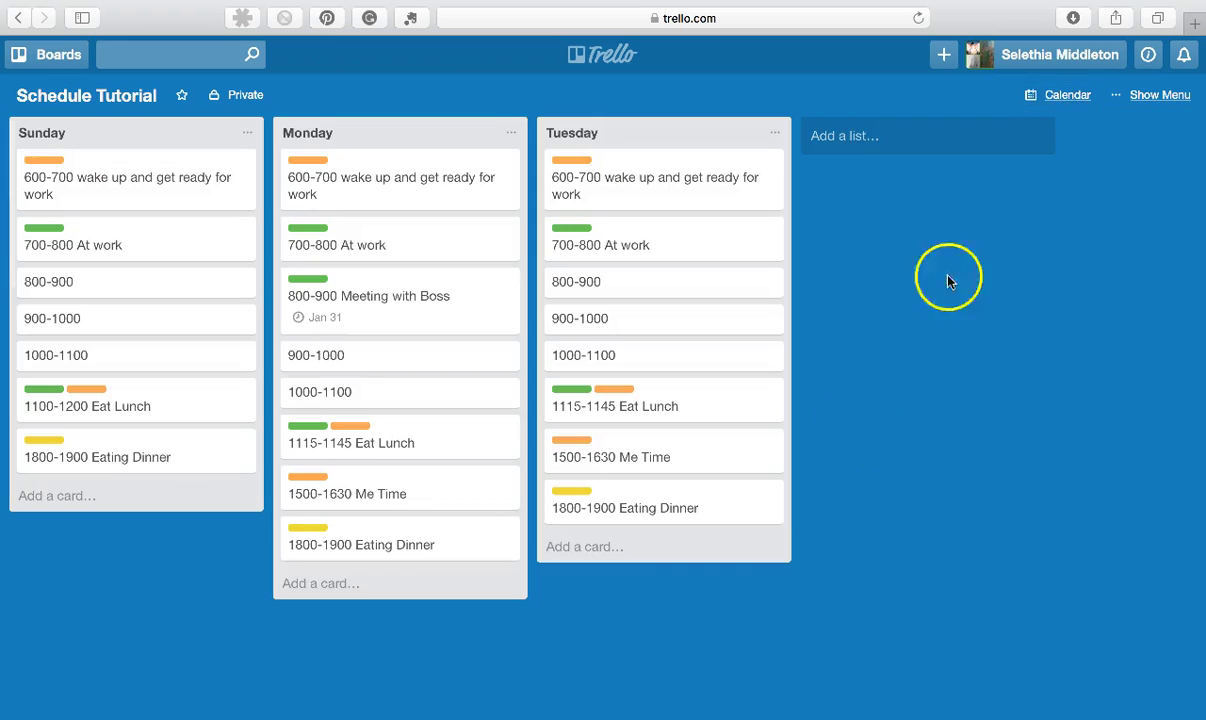